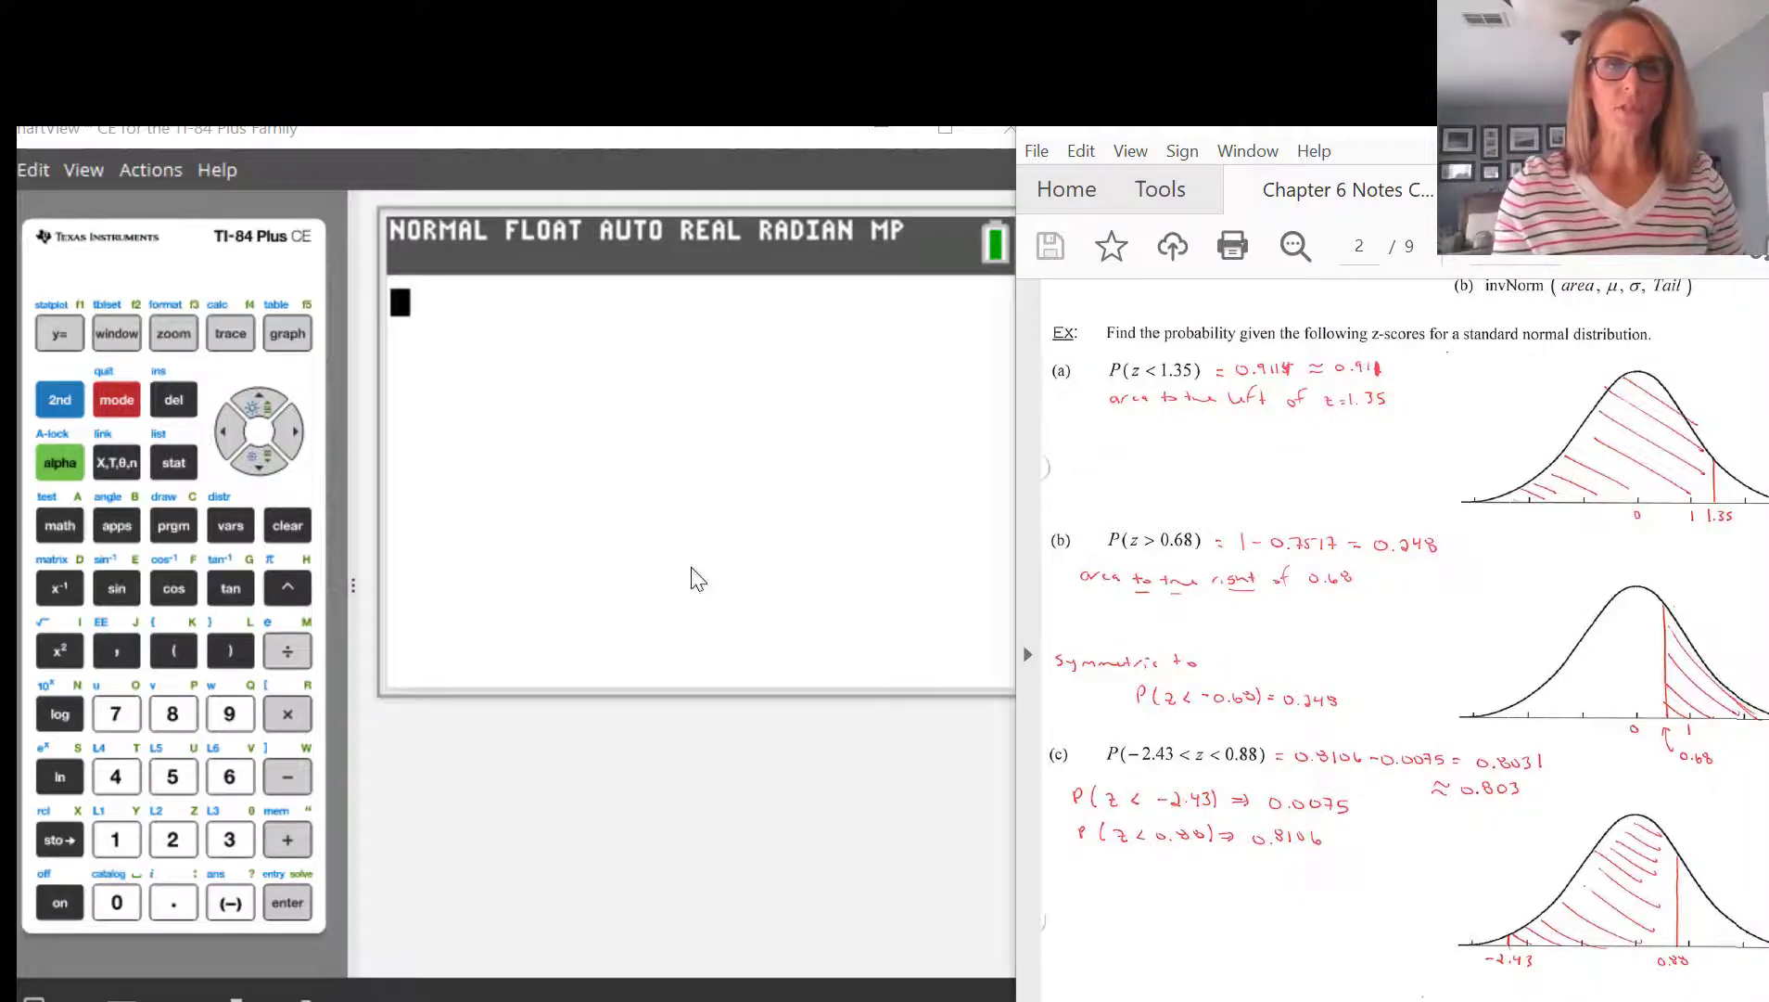
Open the normalcdf( wizard from the 2nd DISTR distributions menu
{"action": "left_click", "coordinate": [74, 412]}
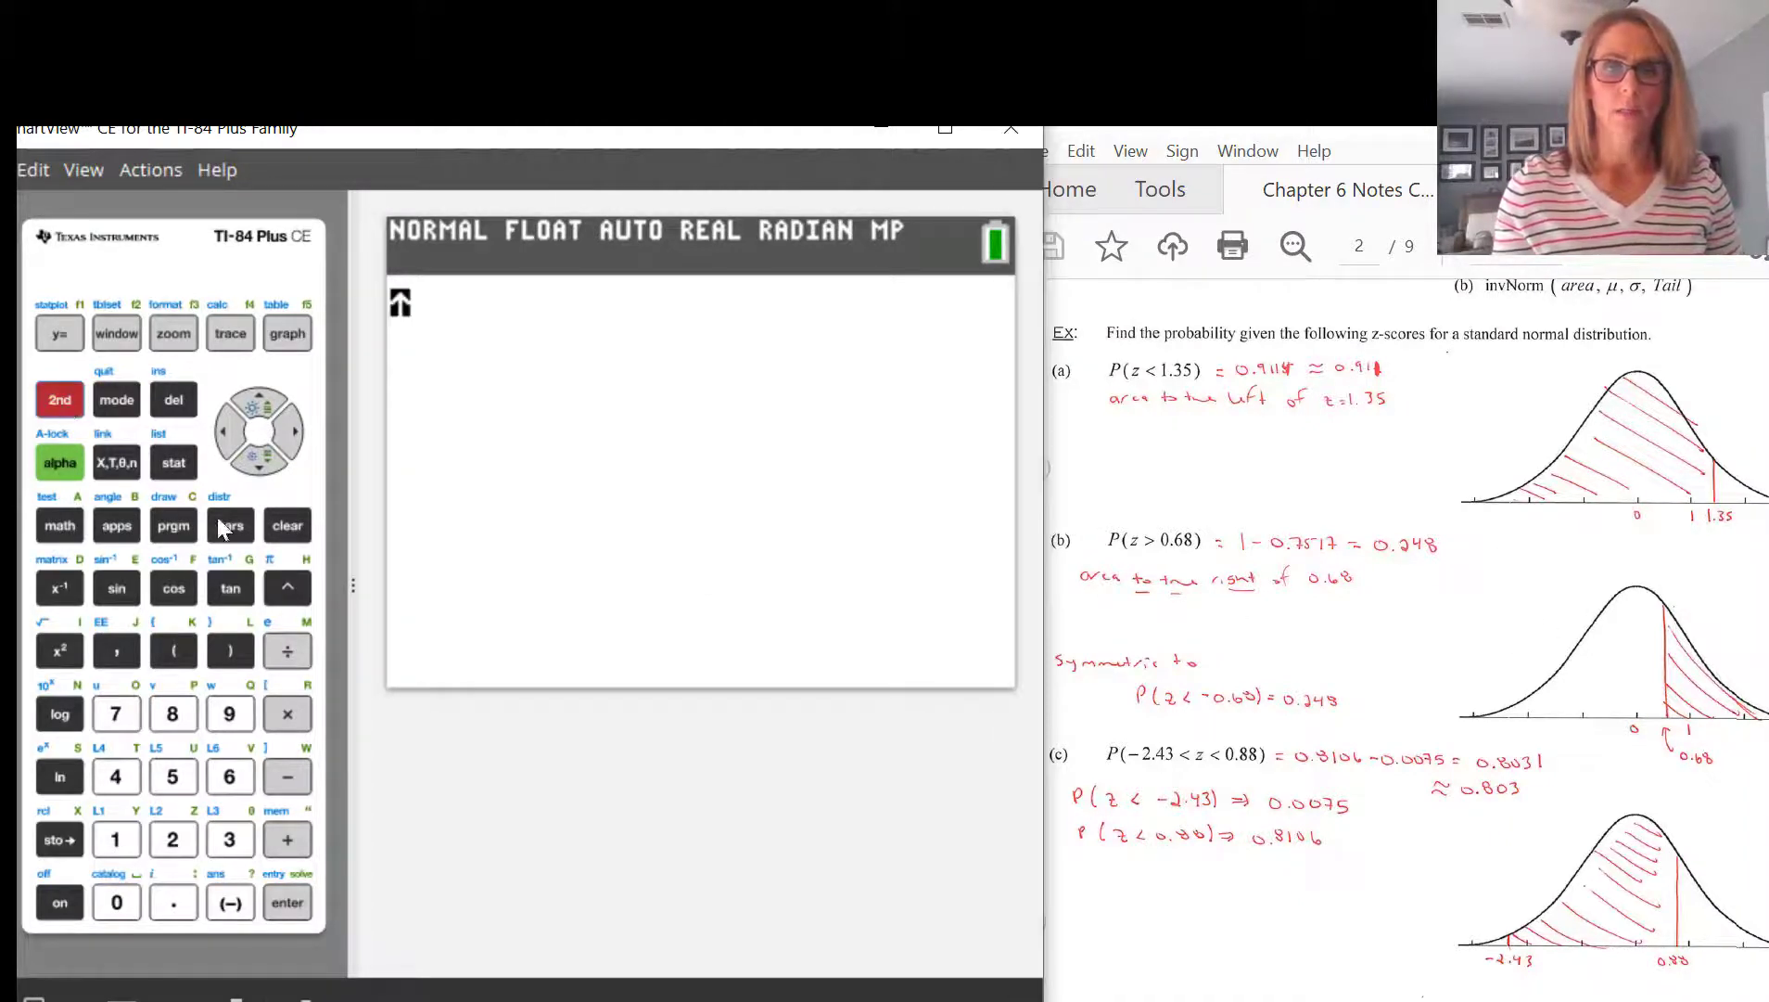
{"action": "left_click", "coordinate": [234, 533]}
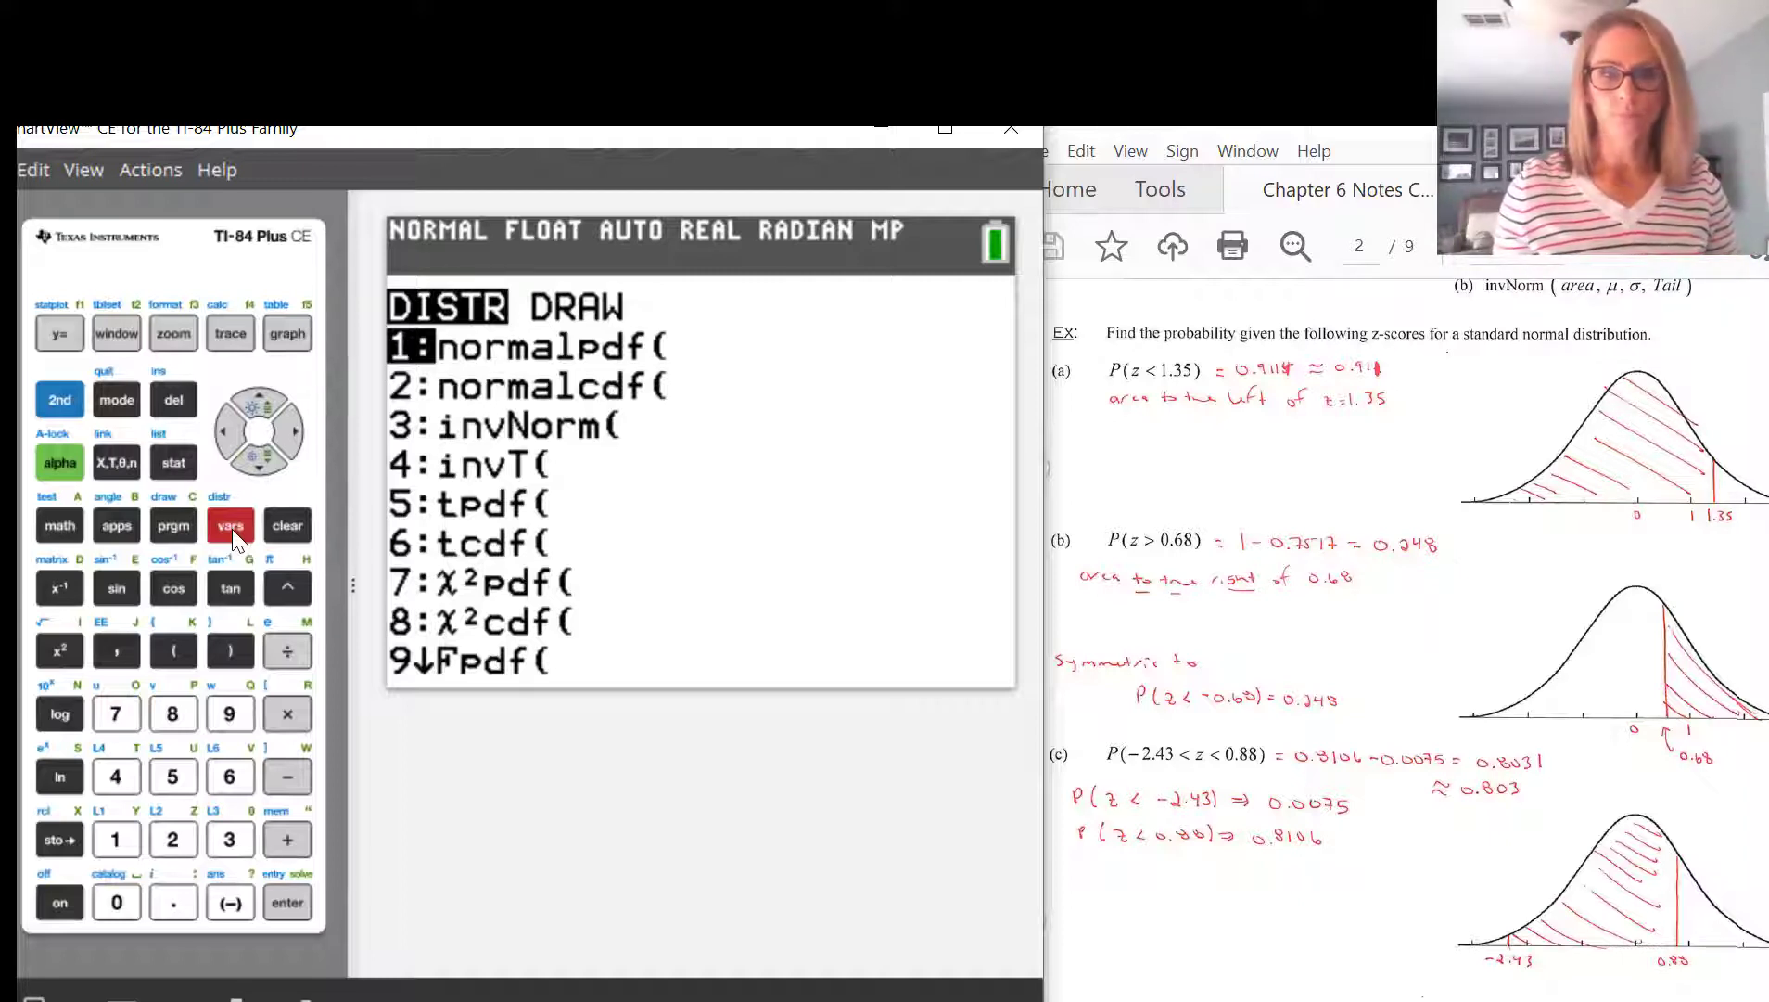
{"action": "key", "text": "2"}
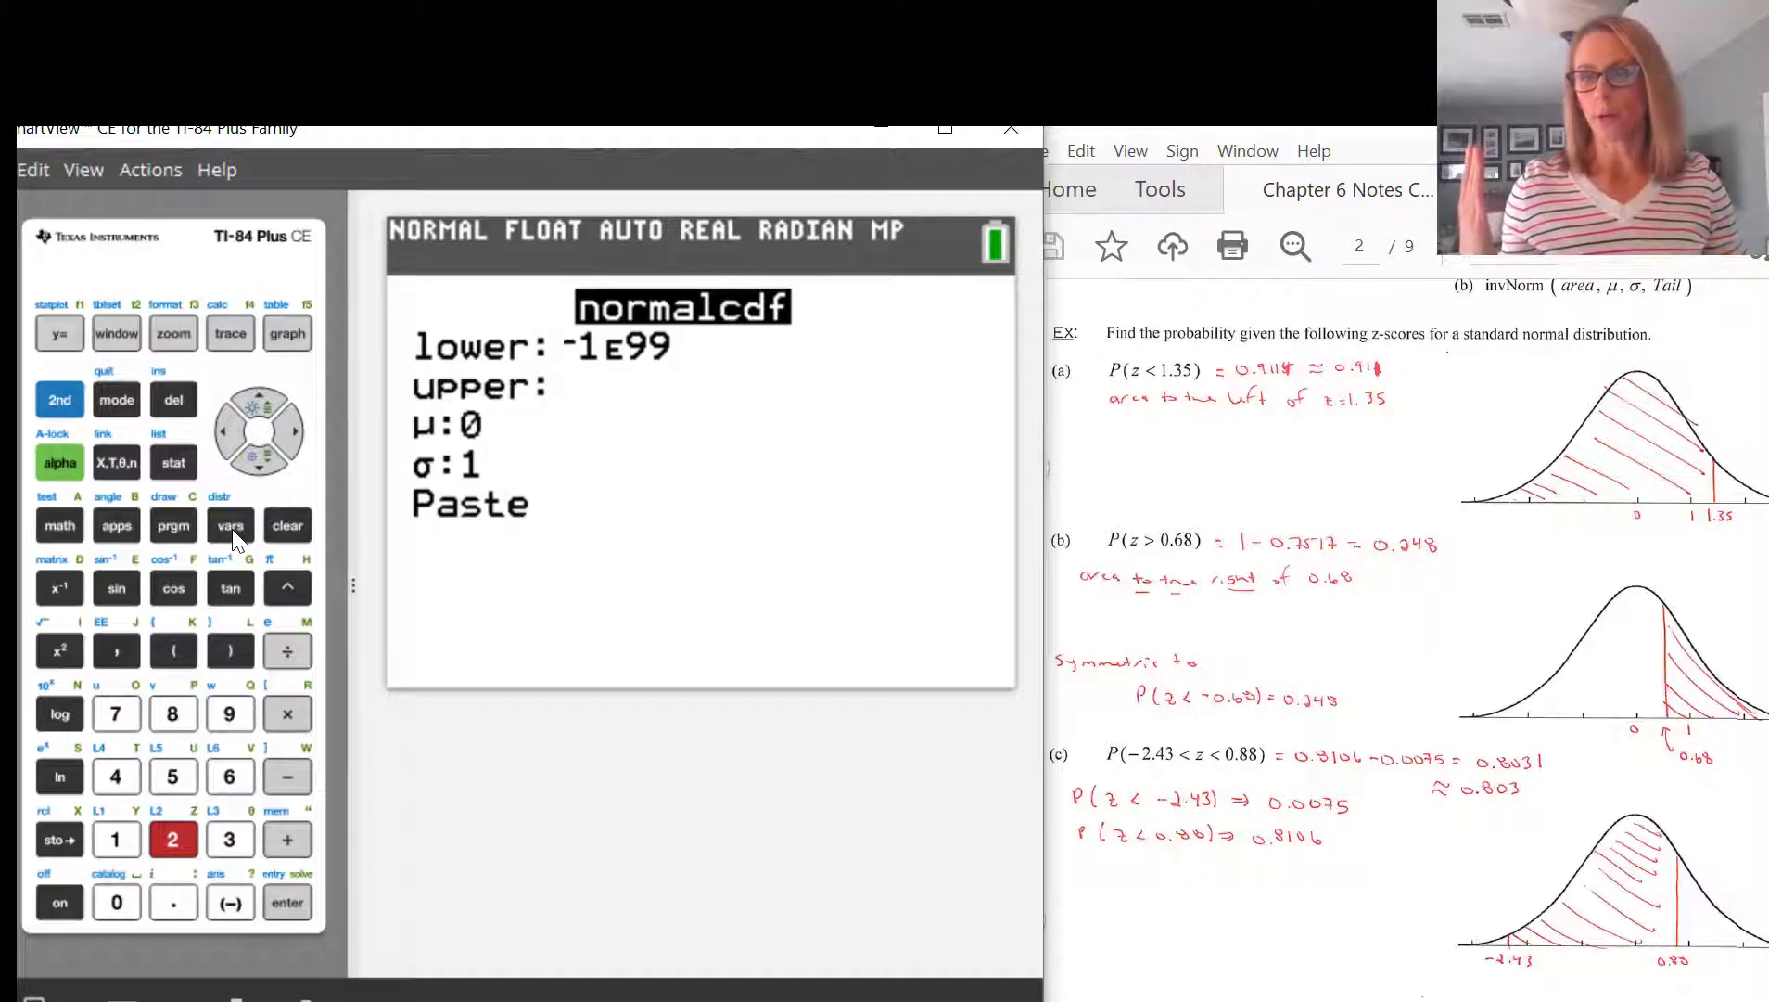
Enter lower bound -2.43 and upper bound 0.88 in the normalcdf wizard
{"action": "left_click", "coordinate": [232, 901]}
{"action": "left_click", "coordinate": [173, 840]}
{"action": "left_click", "coordinate": [177, 902]}
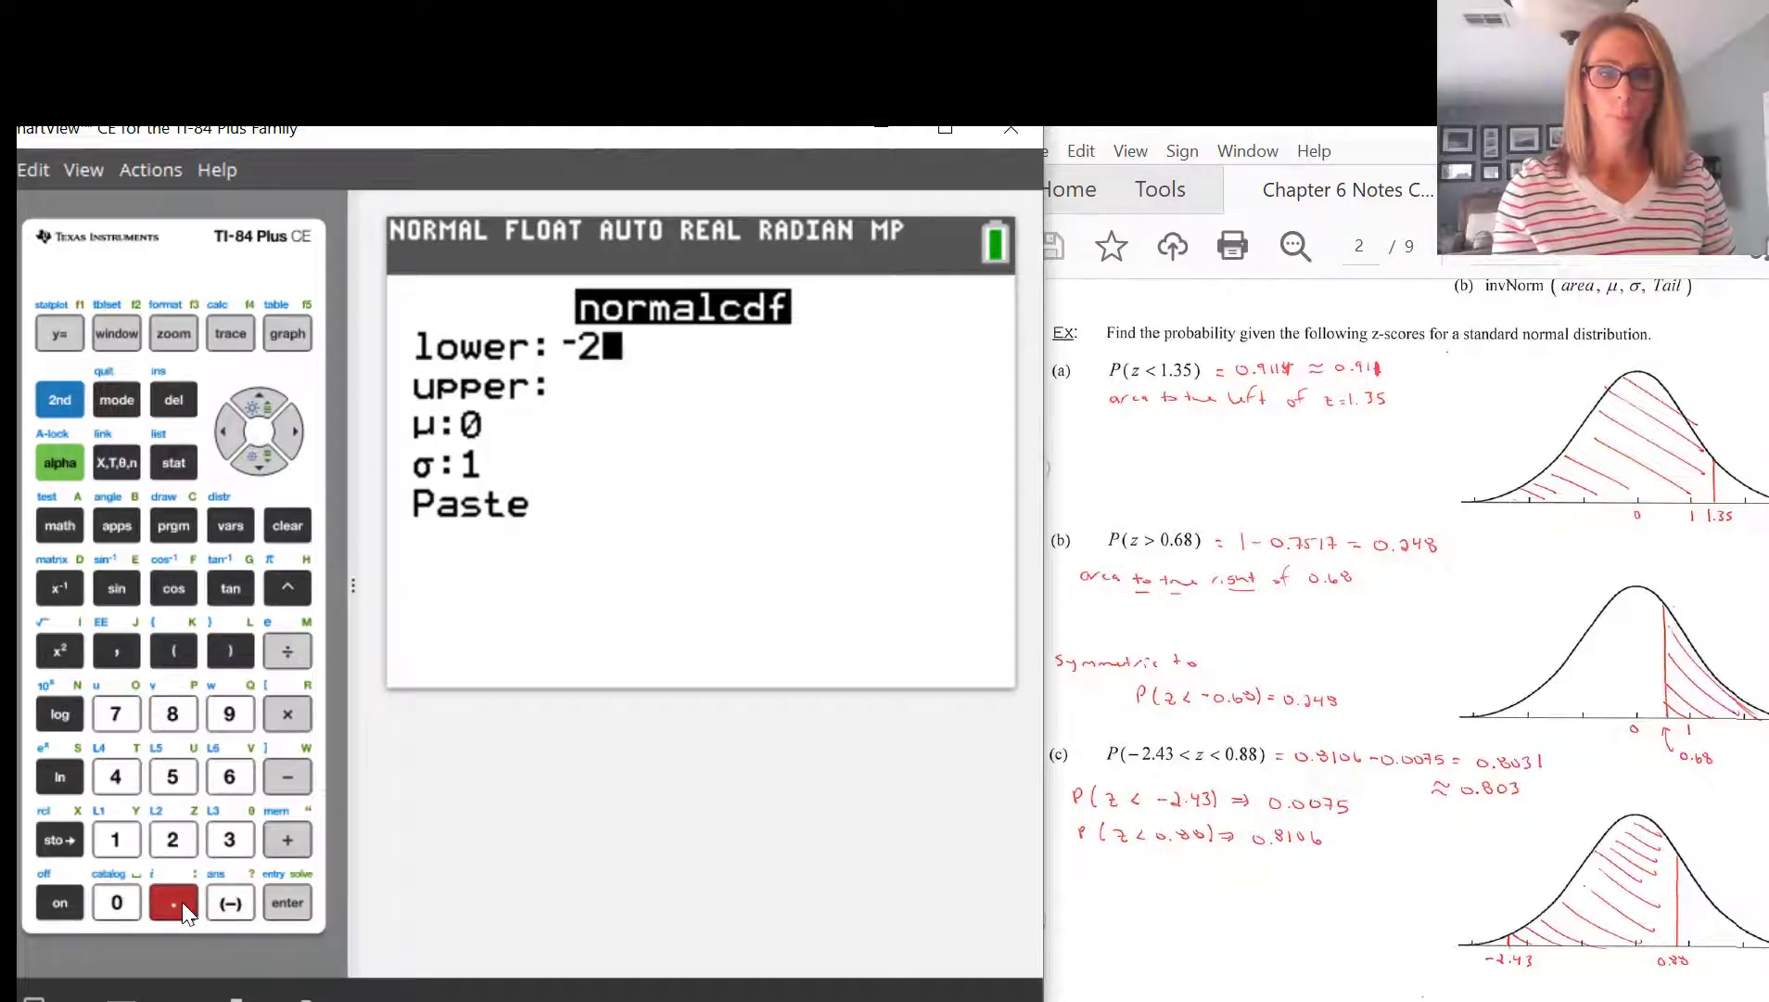
{"action": "left_click", "coordinate": [116, 776]}
{"action": "left_click", "coordinate": [229, 839]}
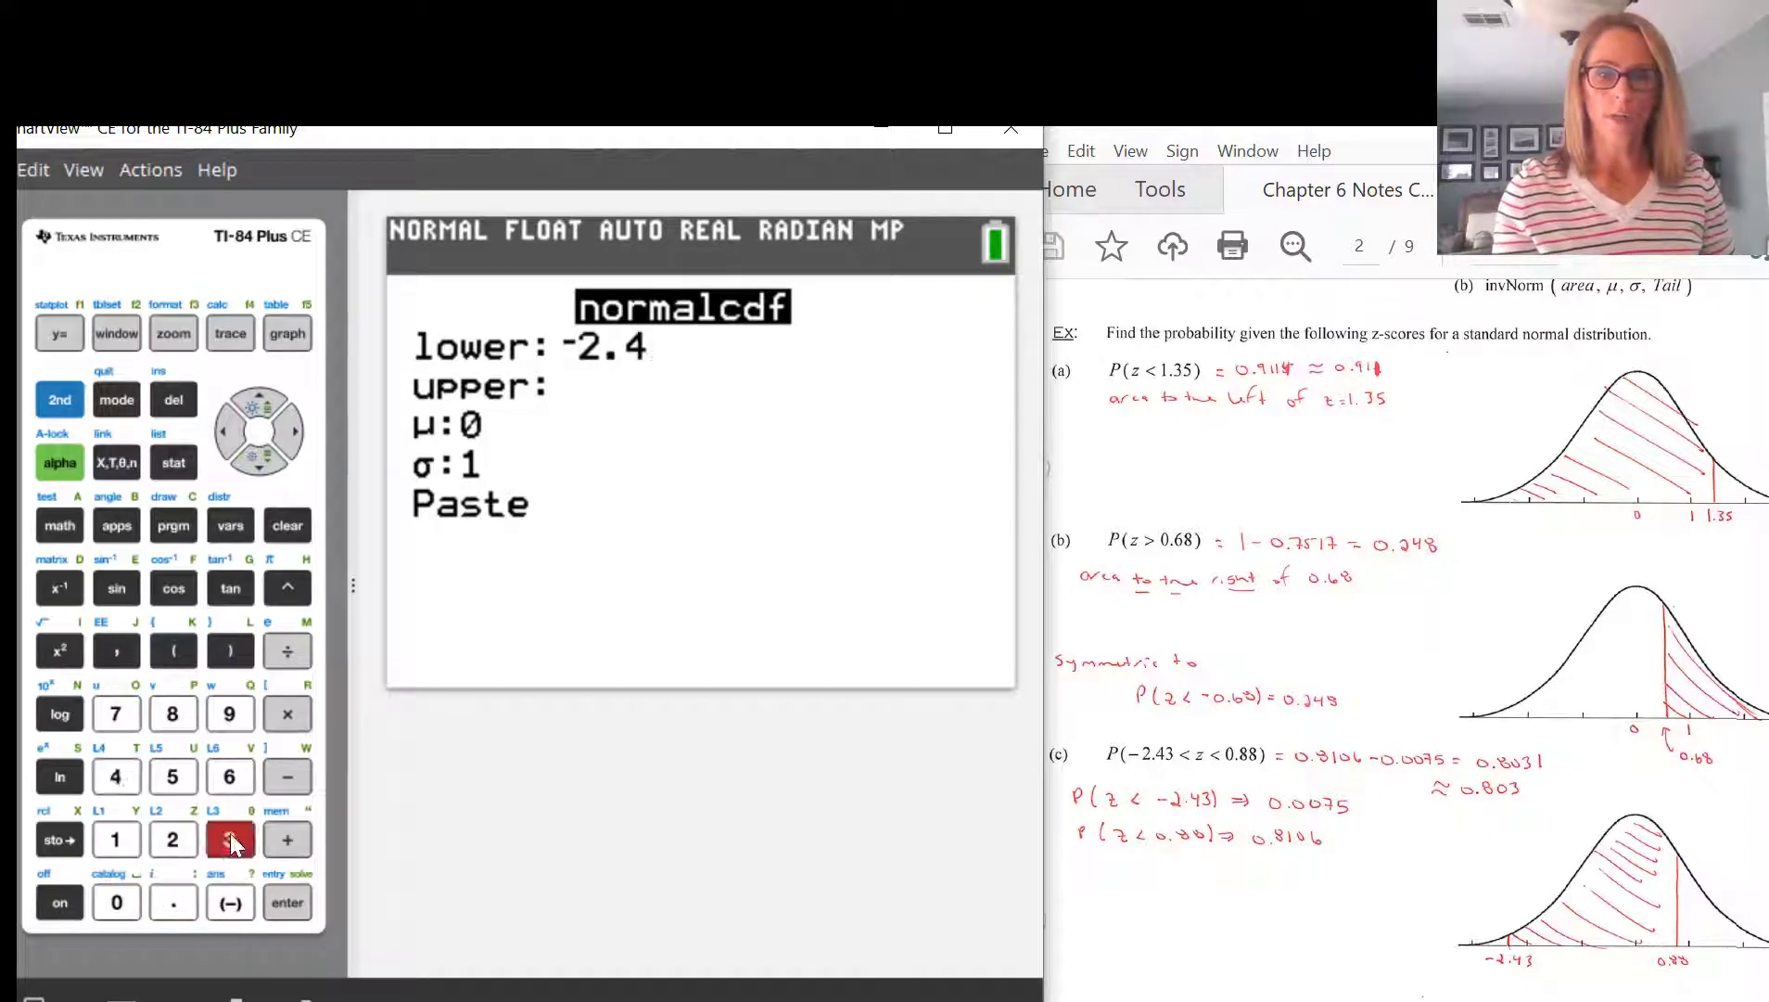
{"action": "left_click", "coordinate": [261, 461]}
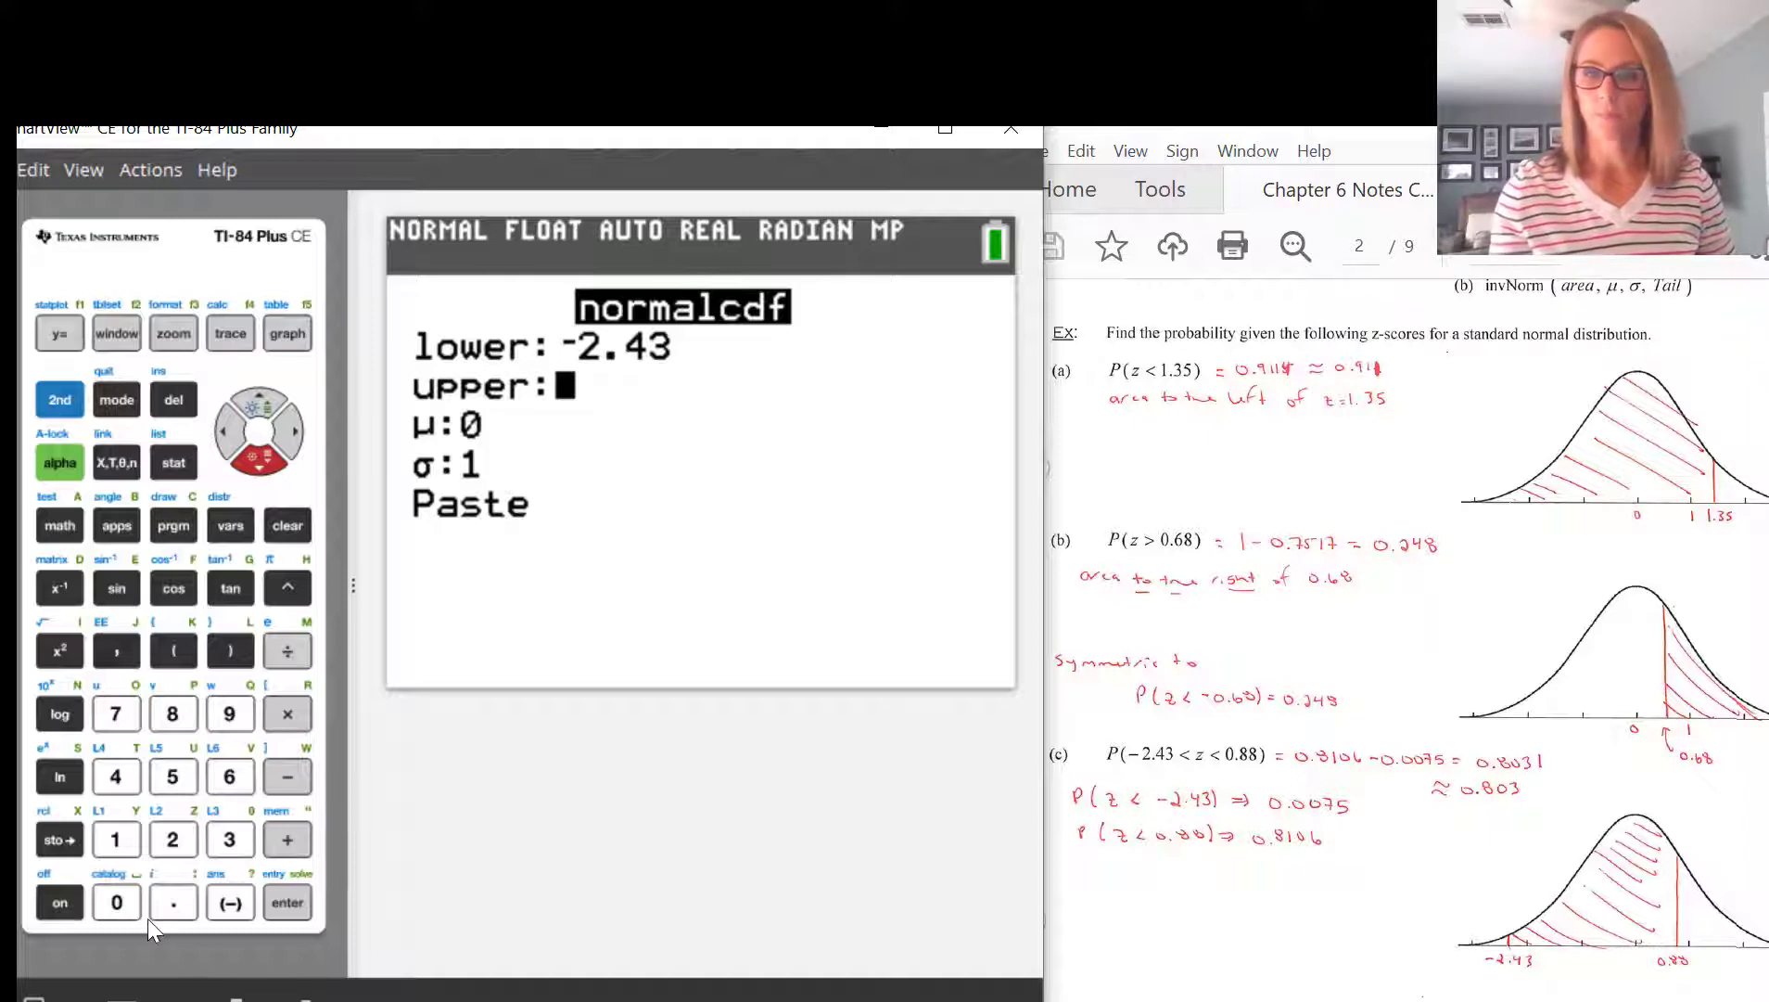
{"action": "left_click", "coordinate": [111, 904]}
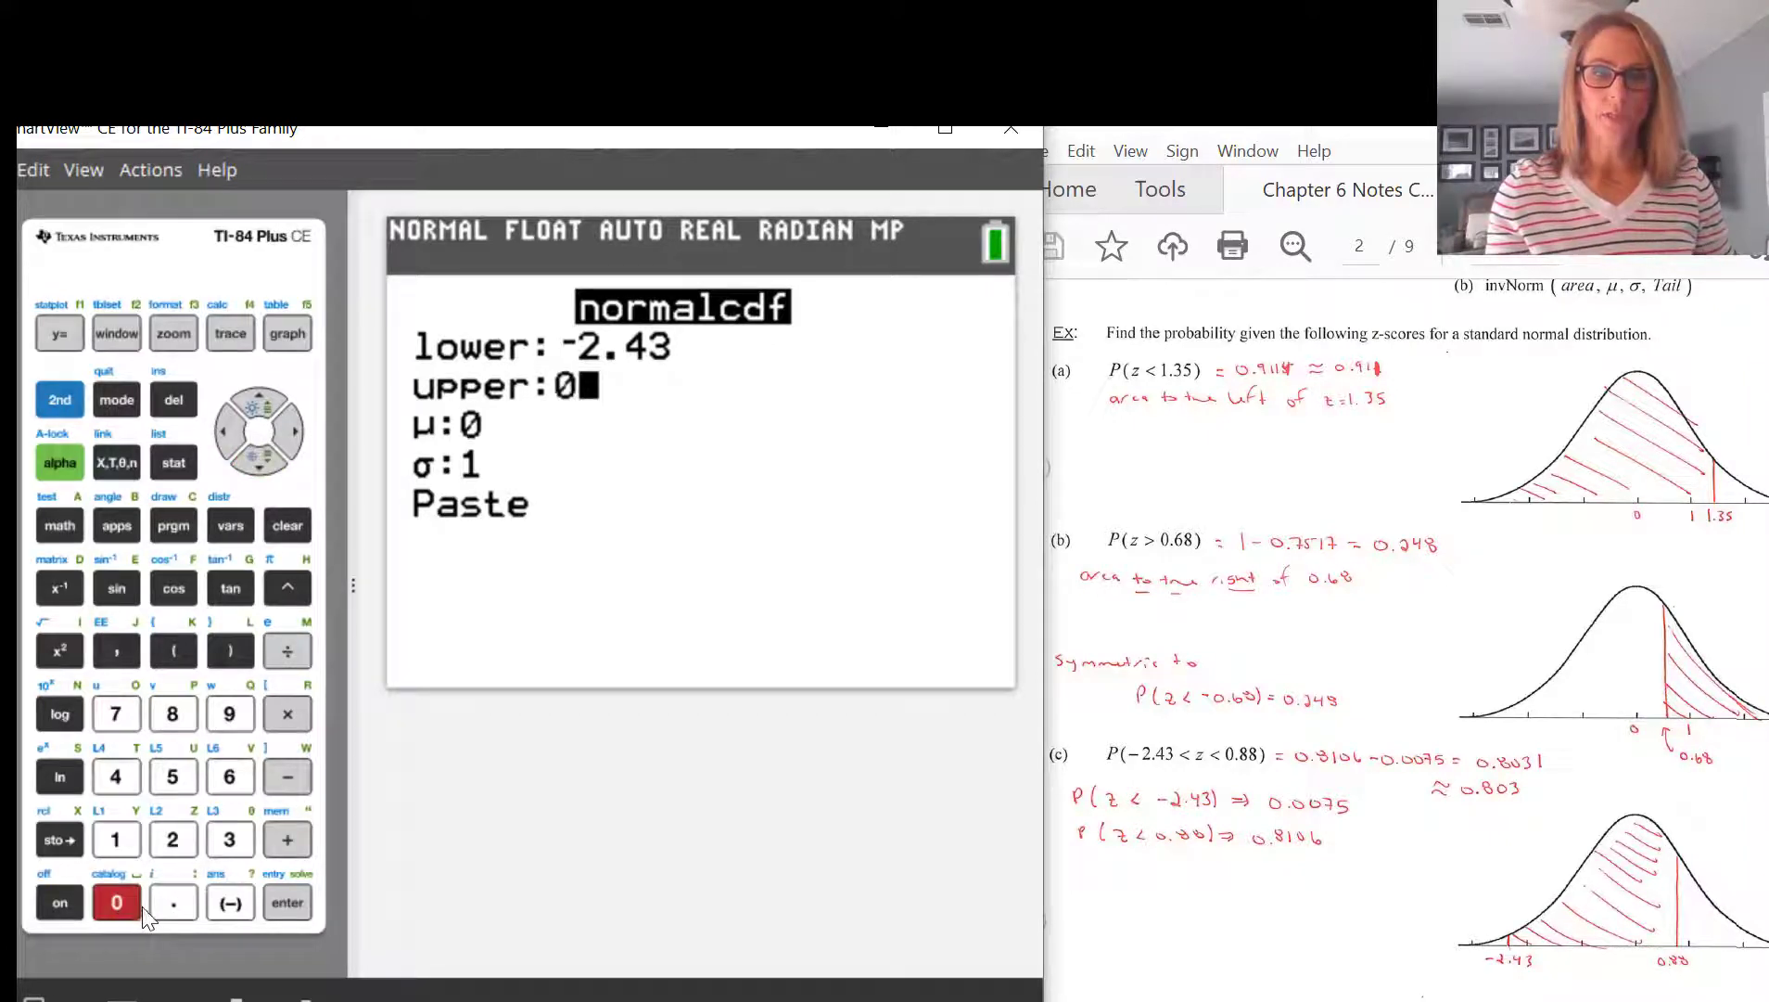
{"action": "left_click", "coordinate": [173, 902]}
{"action": "left_click", "coordinate": [178, 714]}
{"action": "left_click", "coordinate": [178, 716]}
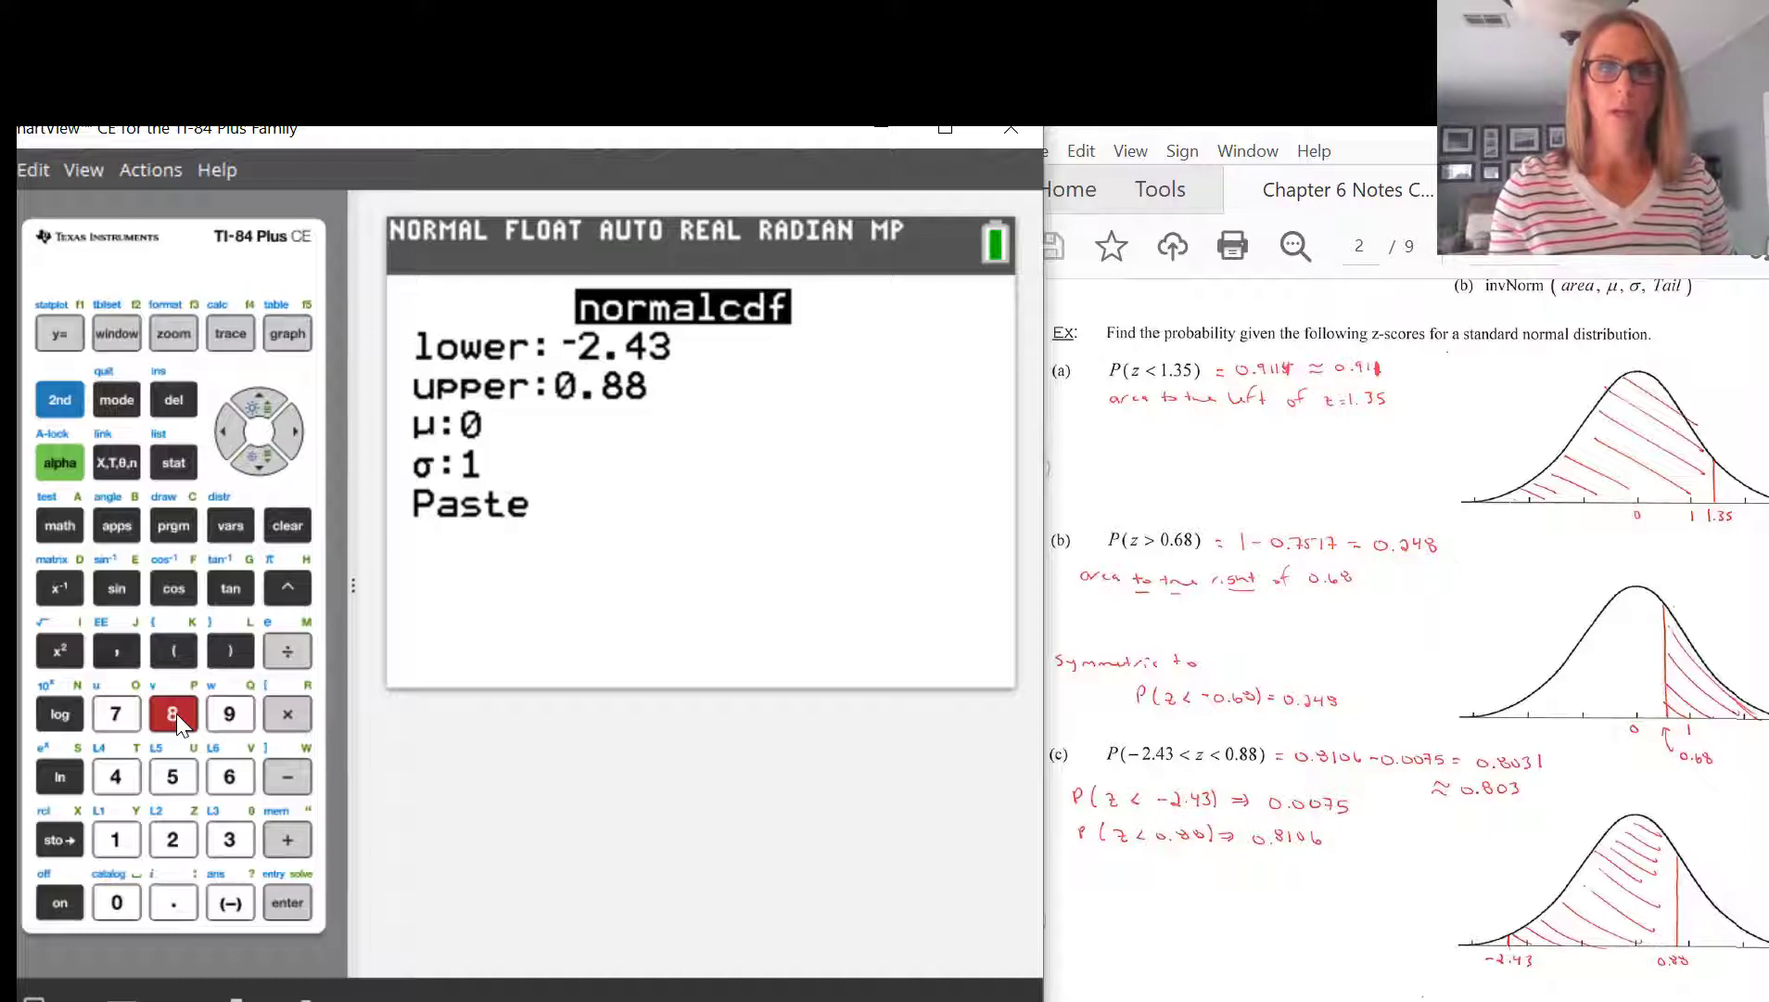
Paste normalcdf(-2.43,0.88,0,1) onto the home screen, keeping mean 0 and SD 1
{"action": "left_click", "coordinate": [258, 459]}
{"action": "left_click", "coordinate": [259, 459]}
{"action": "left_click", "coordinate": [259, 459]}
{"action": "left_click", "coordinate": [286, 904]}
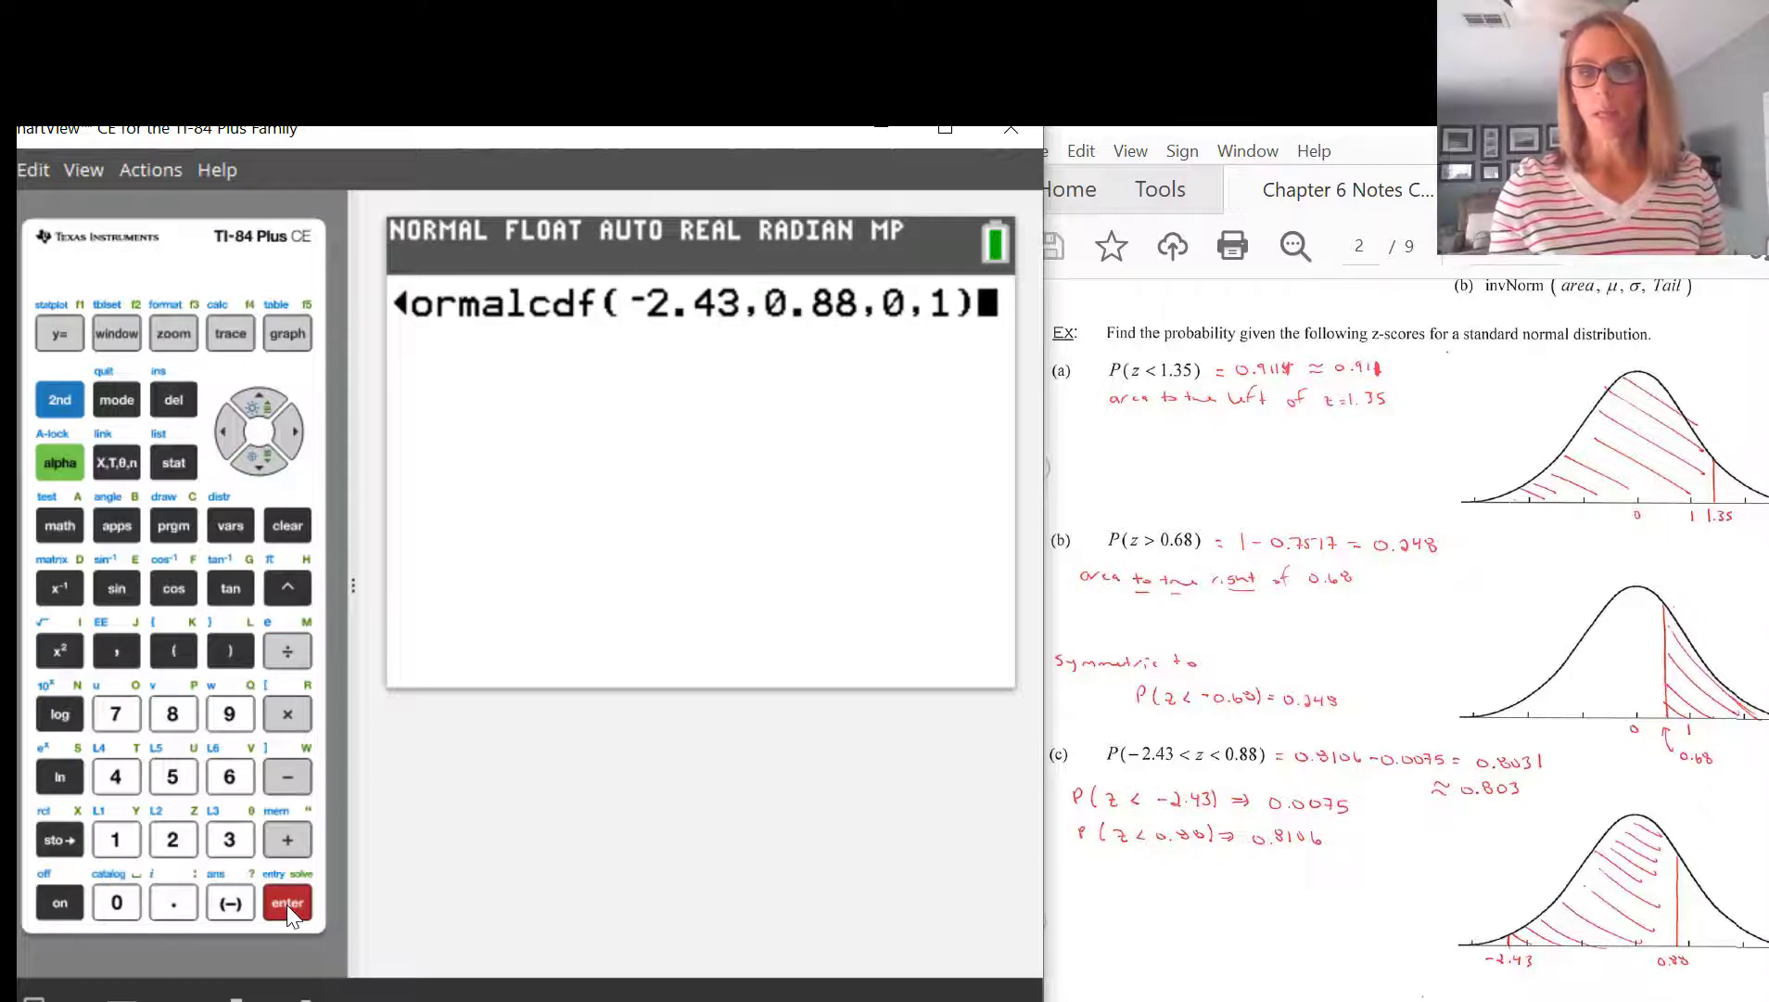
Evaluate normalcdf(-2.43,0.88,0,1), returning 0.8030209754
{"action": "left_click", "coordinate": [286, 904]}
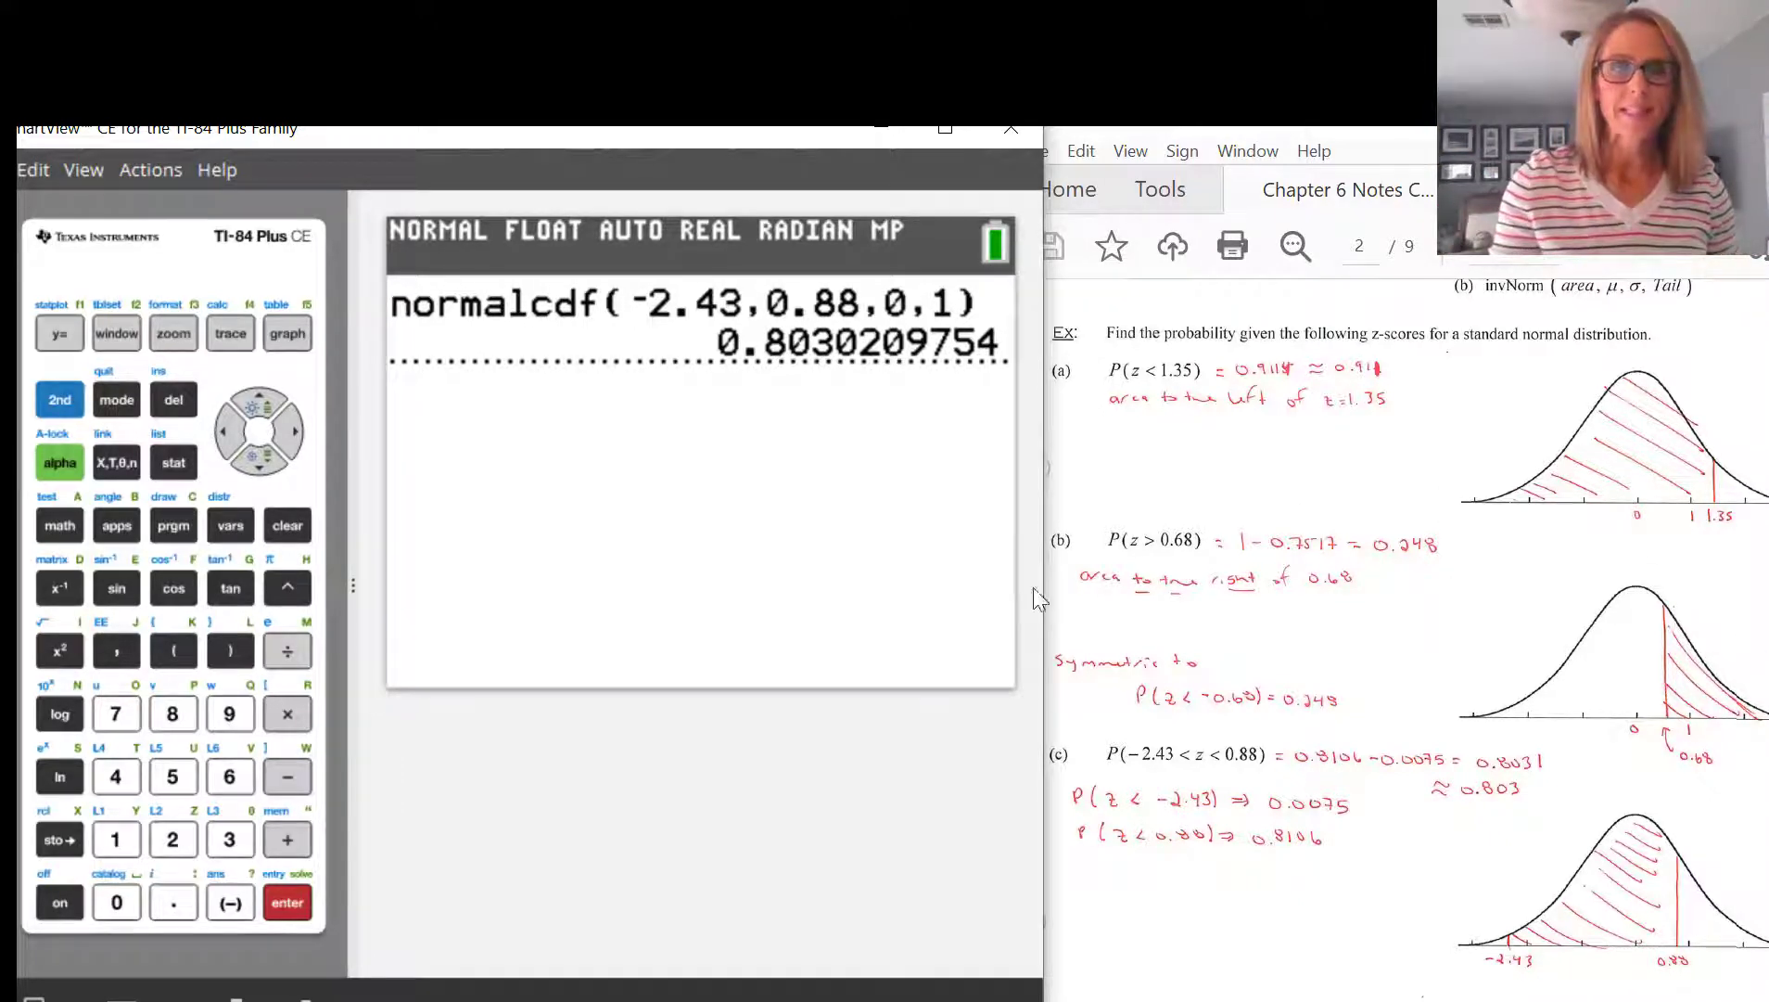
Reopen the normalcdf wizard via 2nd DISTR, still holding bounds -2.43 and 0.88
{"action": "left_click", "coordinate": [58, 401]}
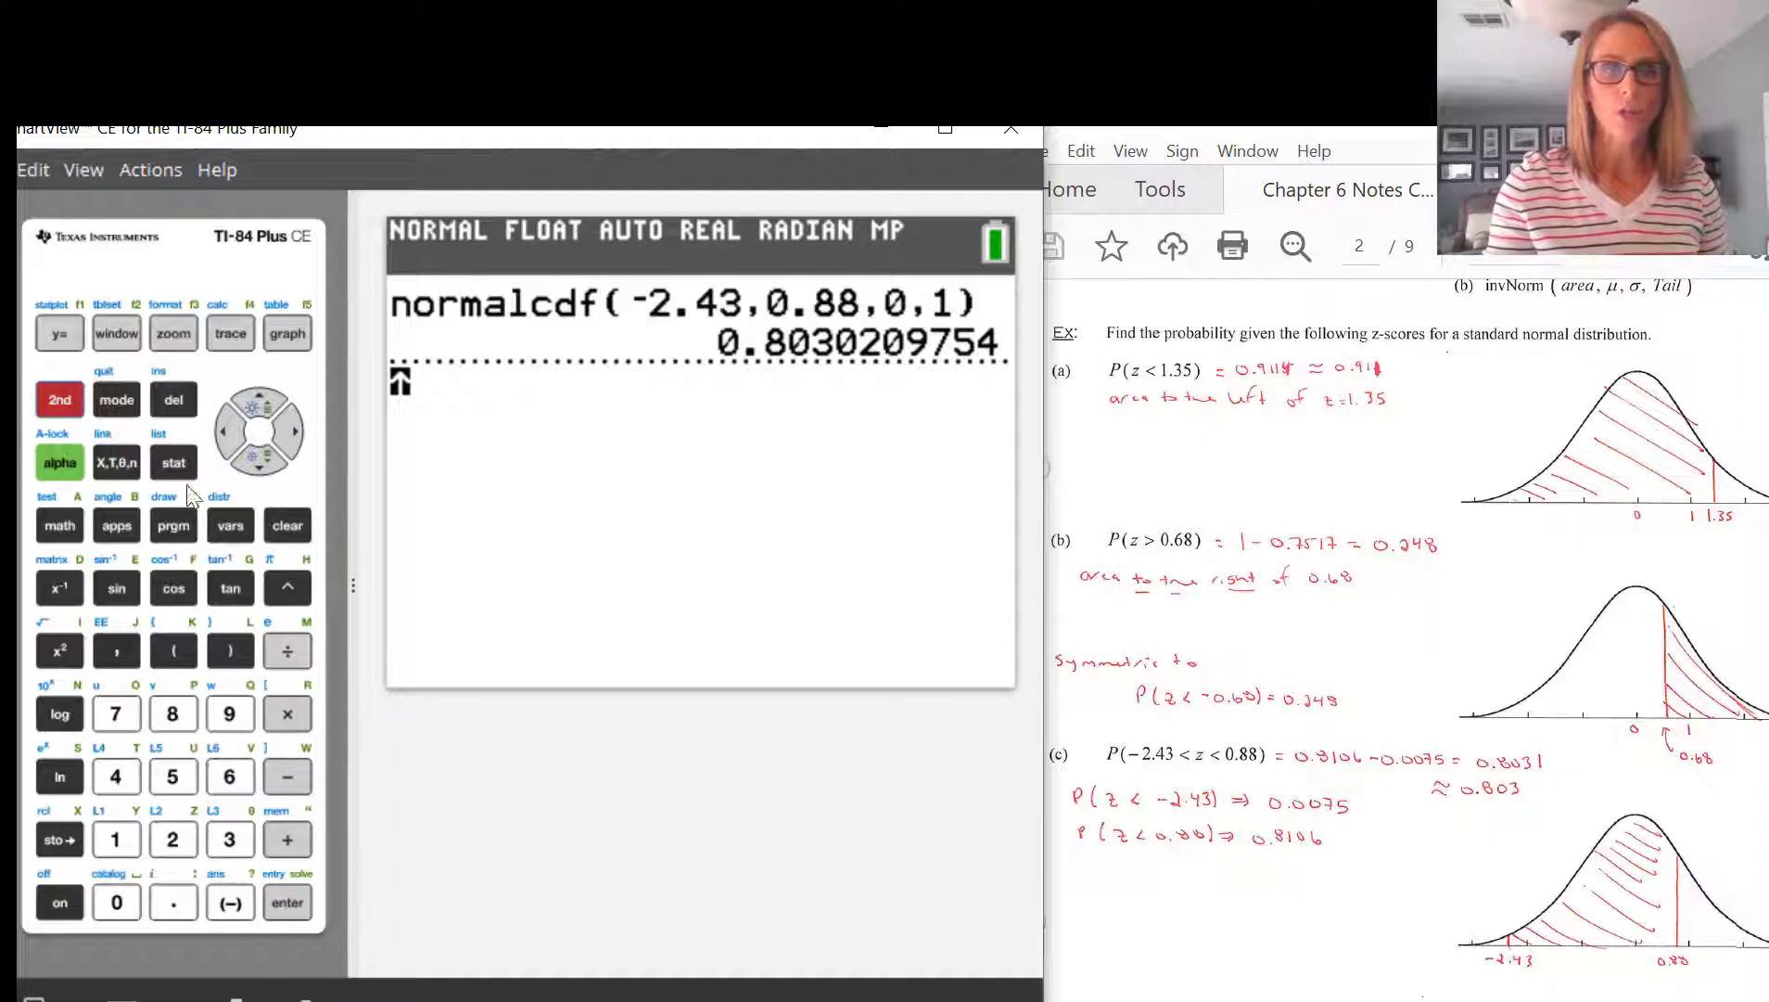
{"action": "left_click", "coordinate": [228, 523]}
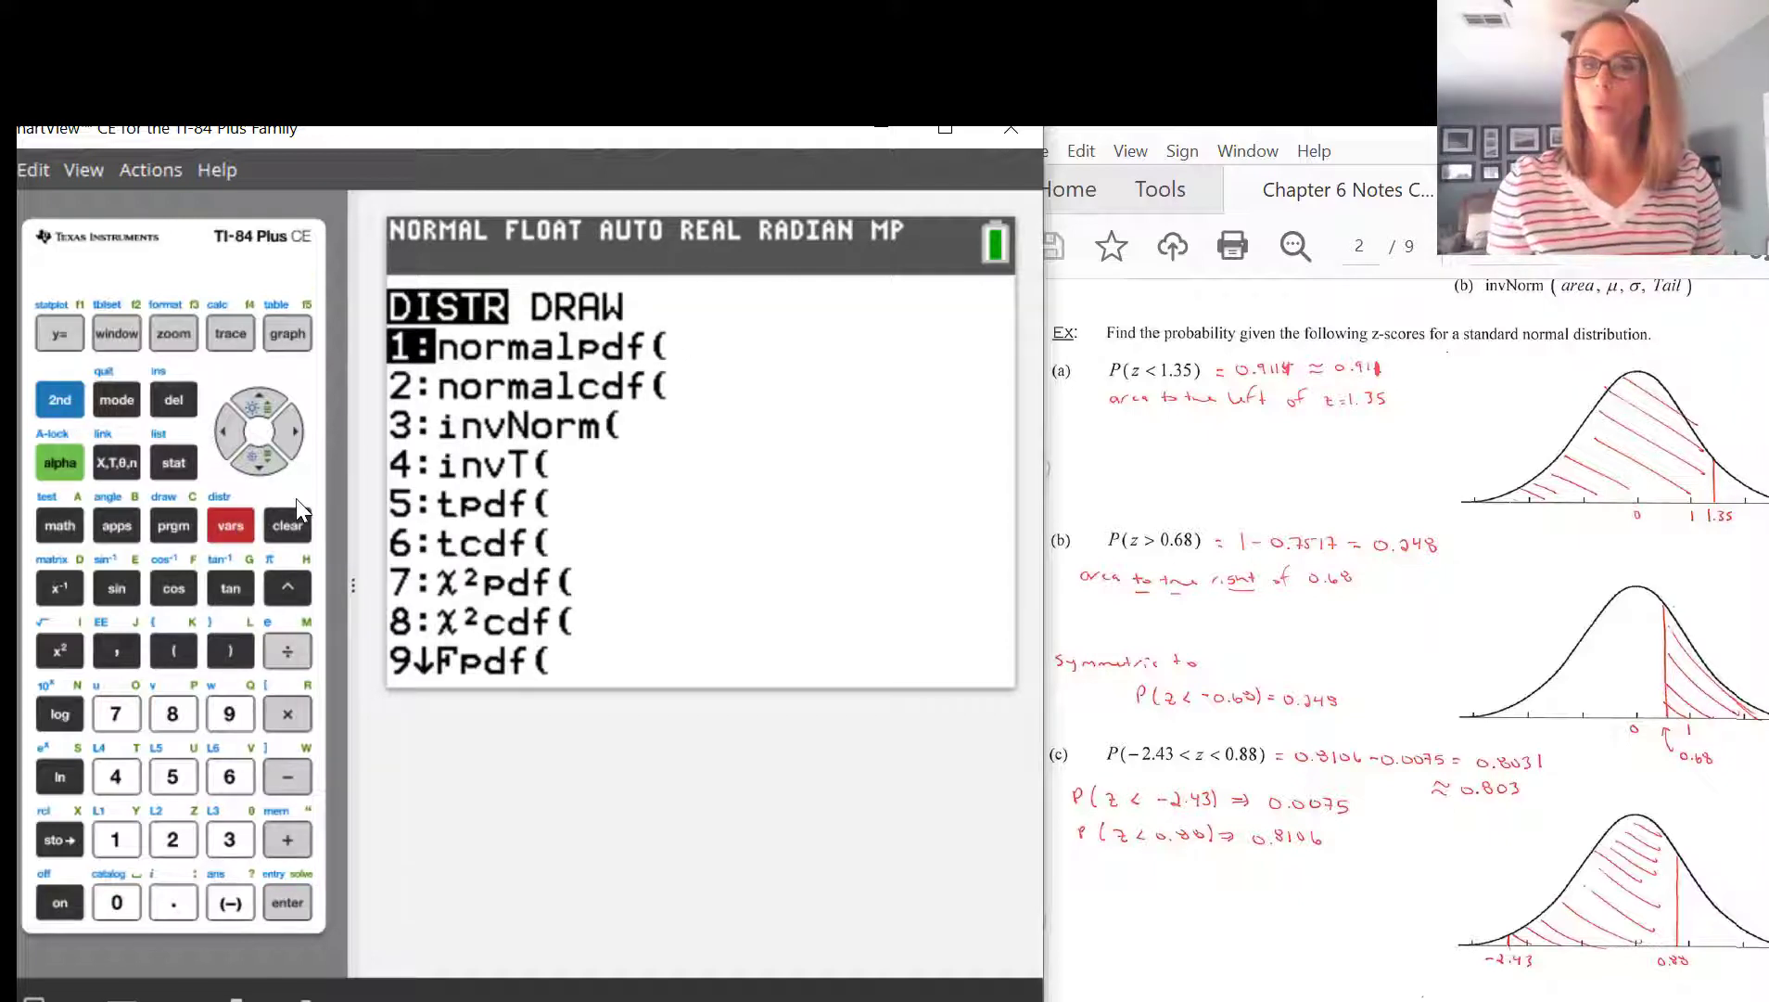
{"action": "key", "text": "2"}
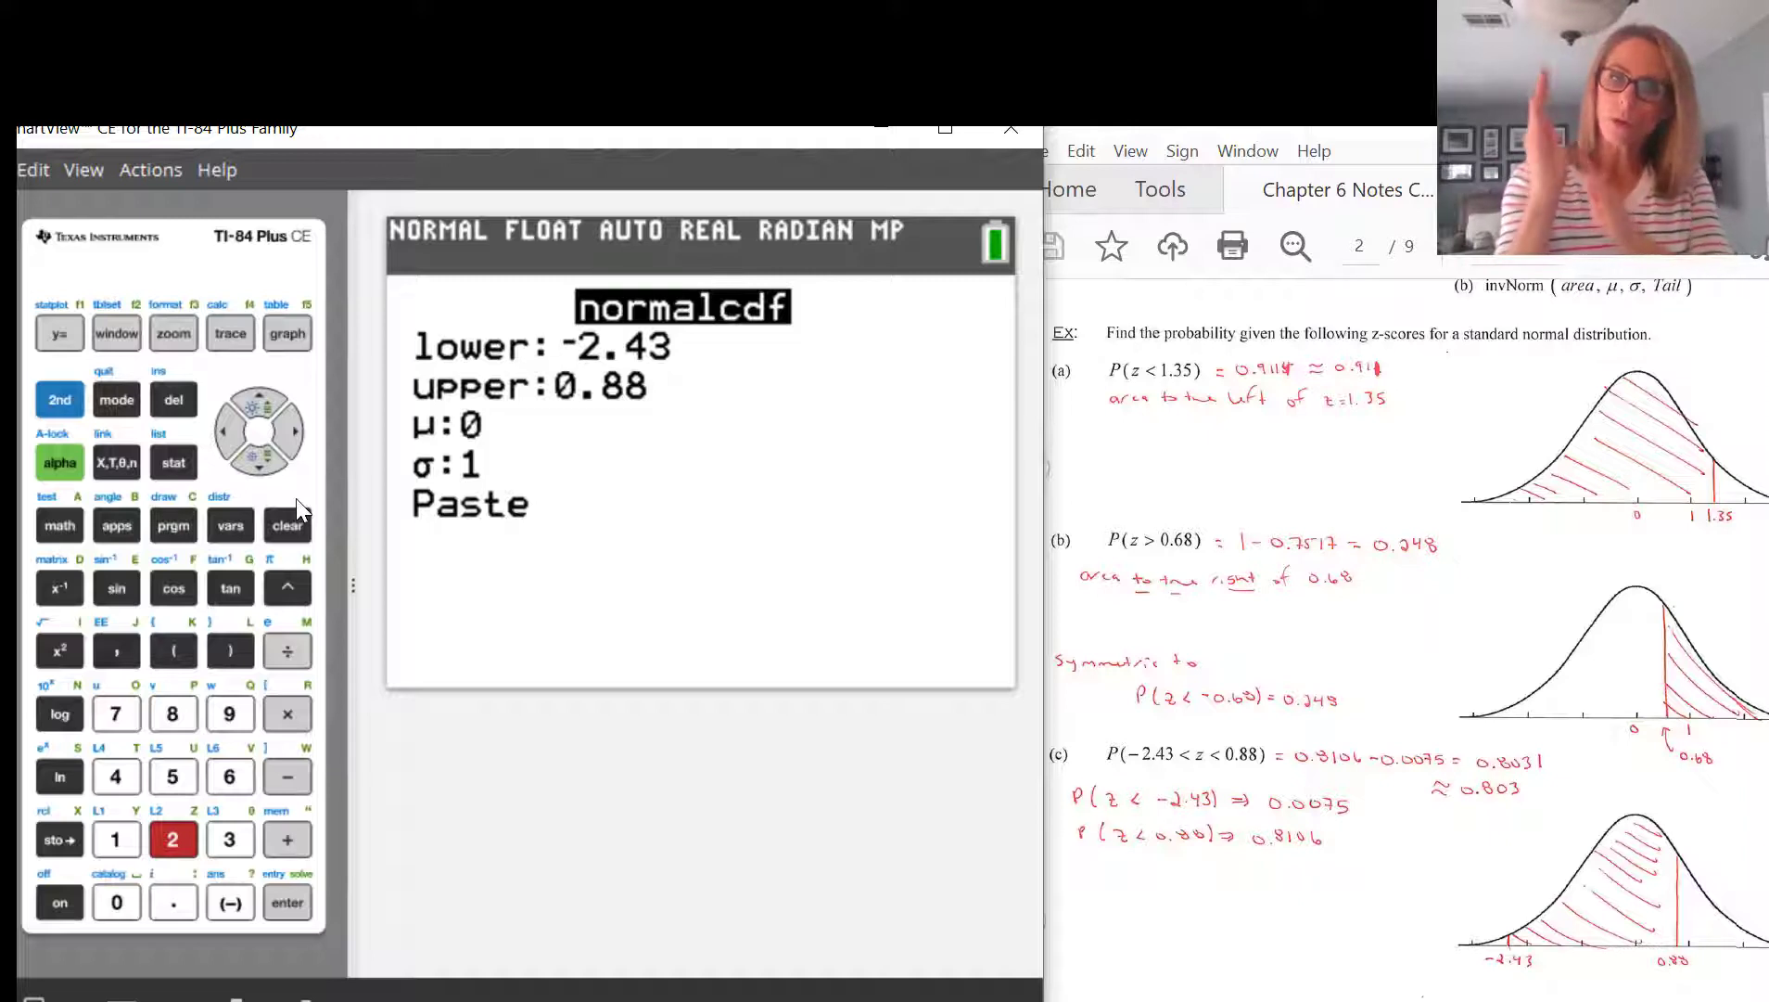
Set the lower bound to 0.68 and the upper bound to 100000000
{"action": "type", "text": "0.68"}
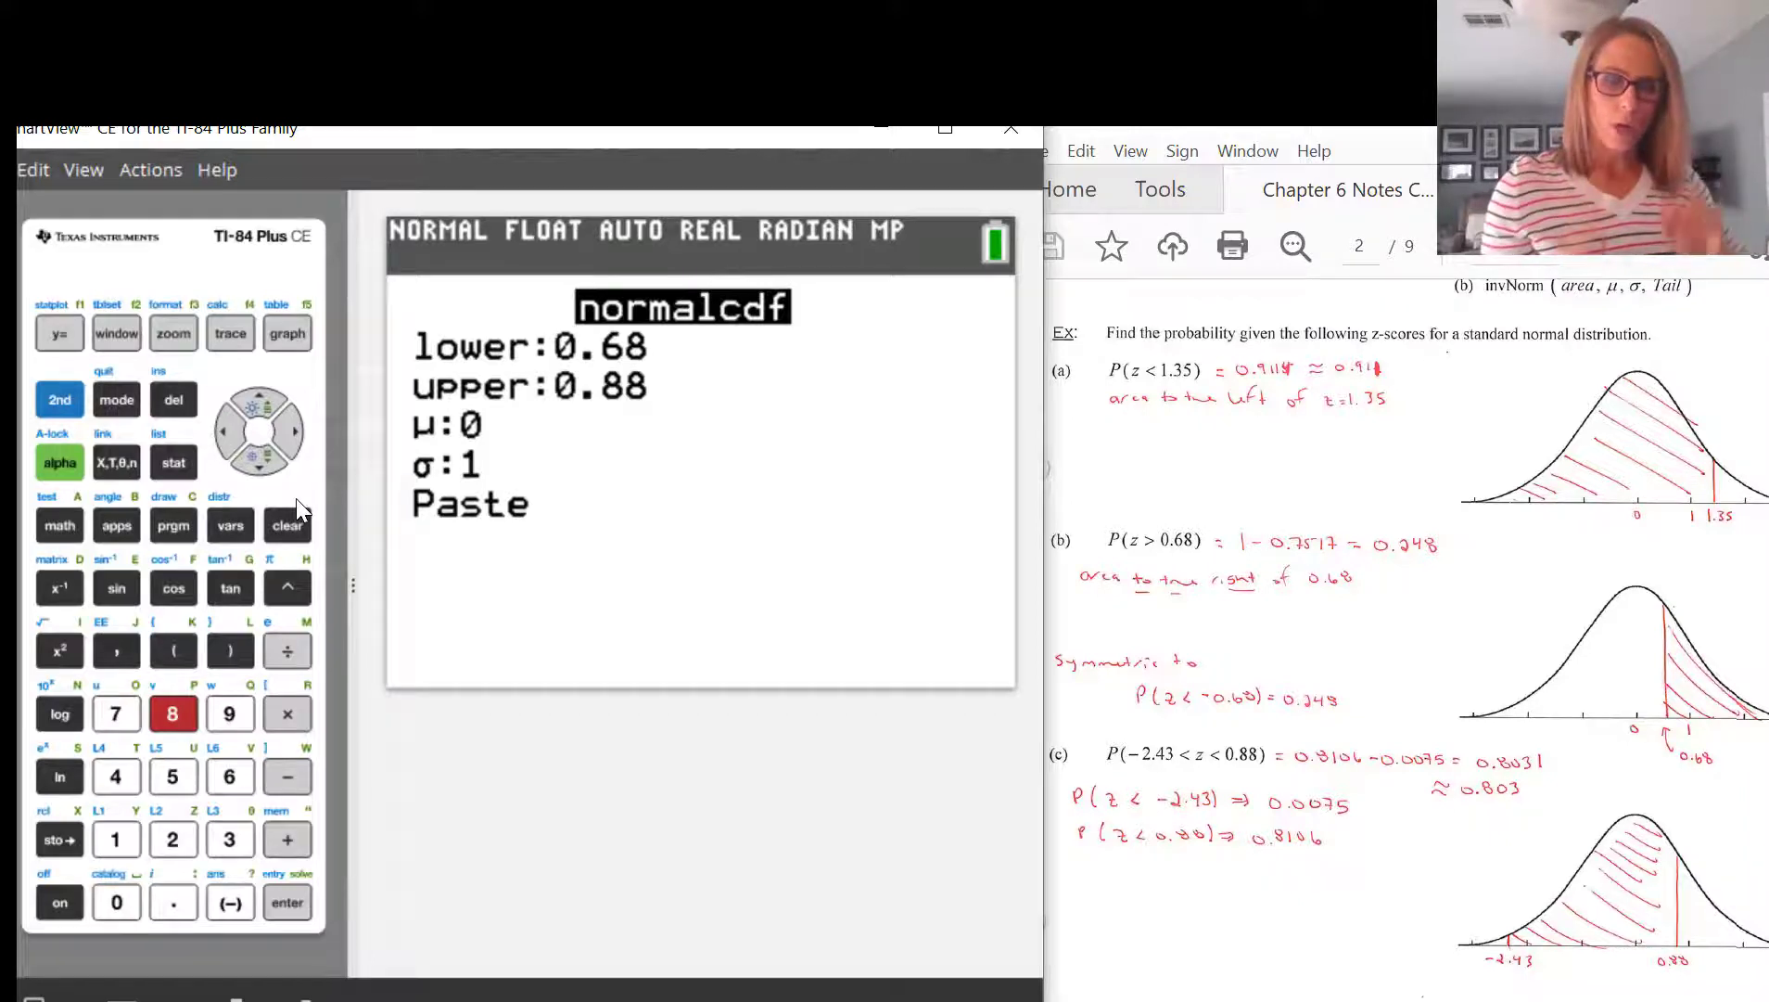
{"action": "key", "text": "Down"}
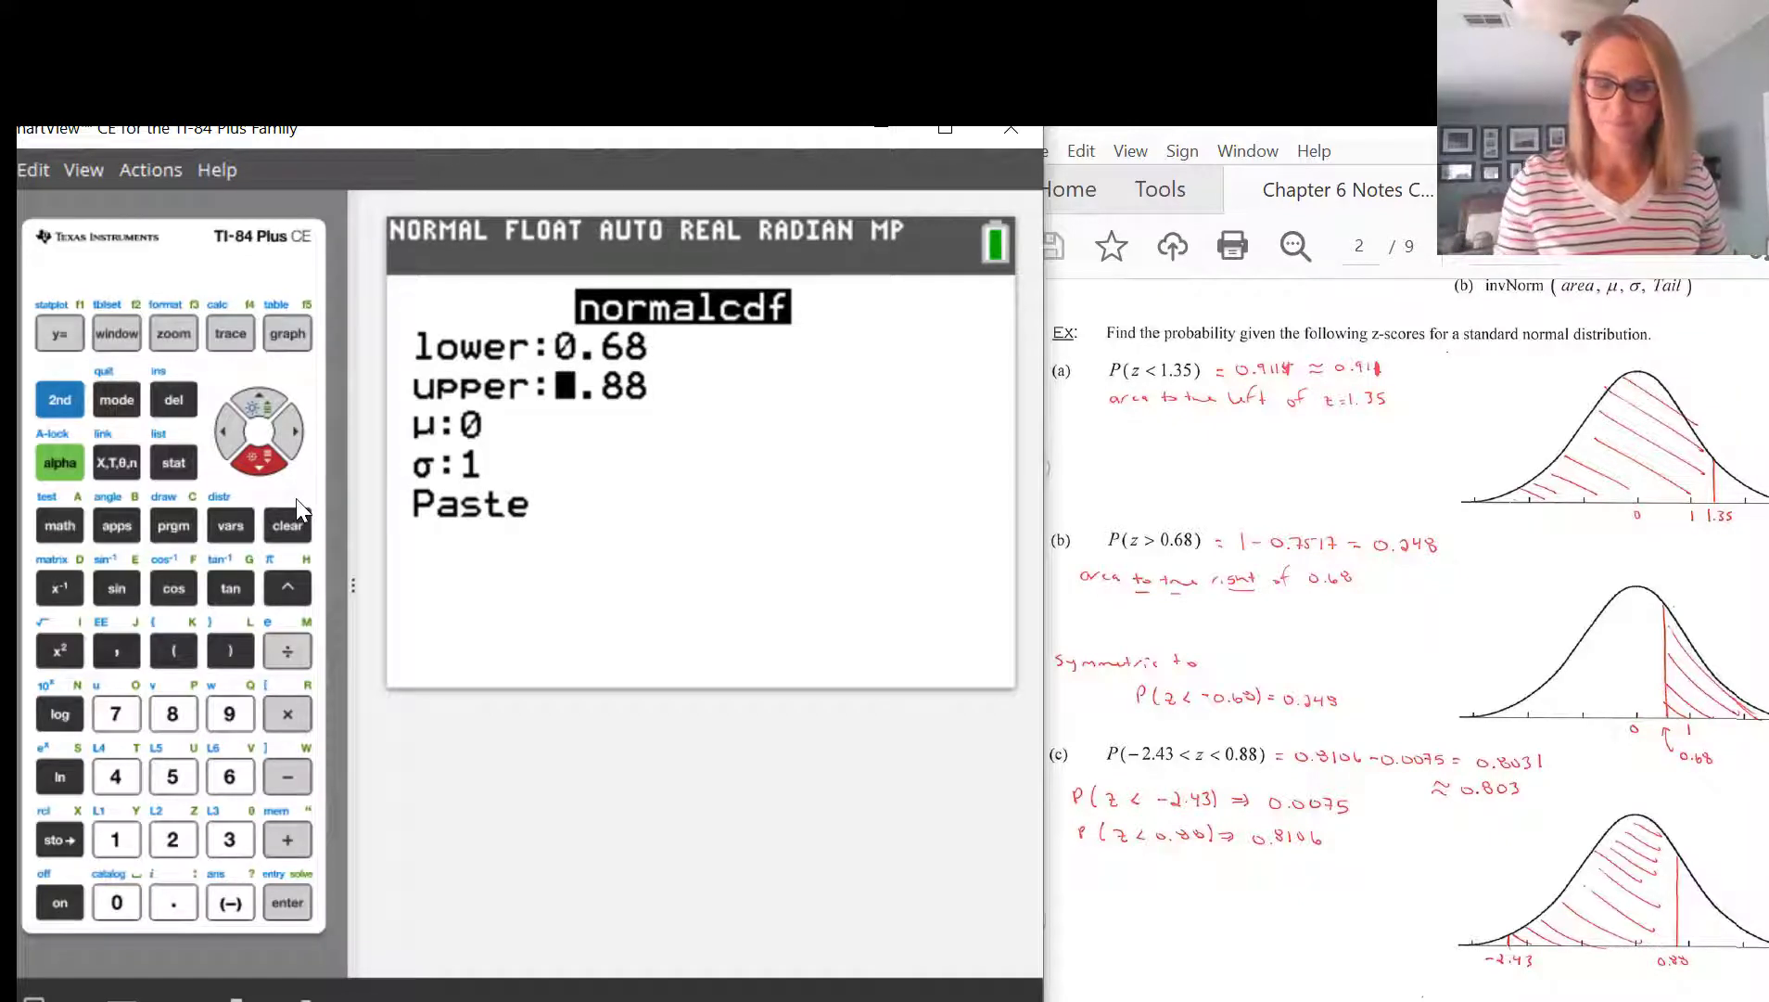
{"action": "type", "text": "100000"}
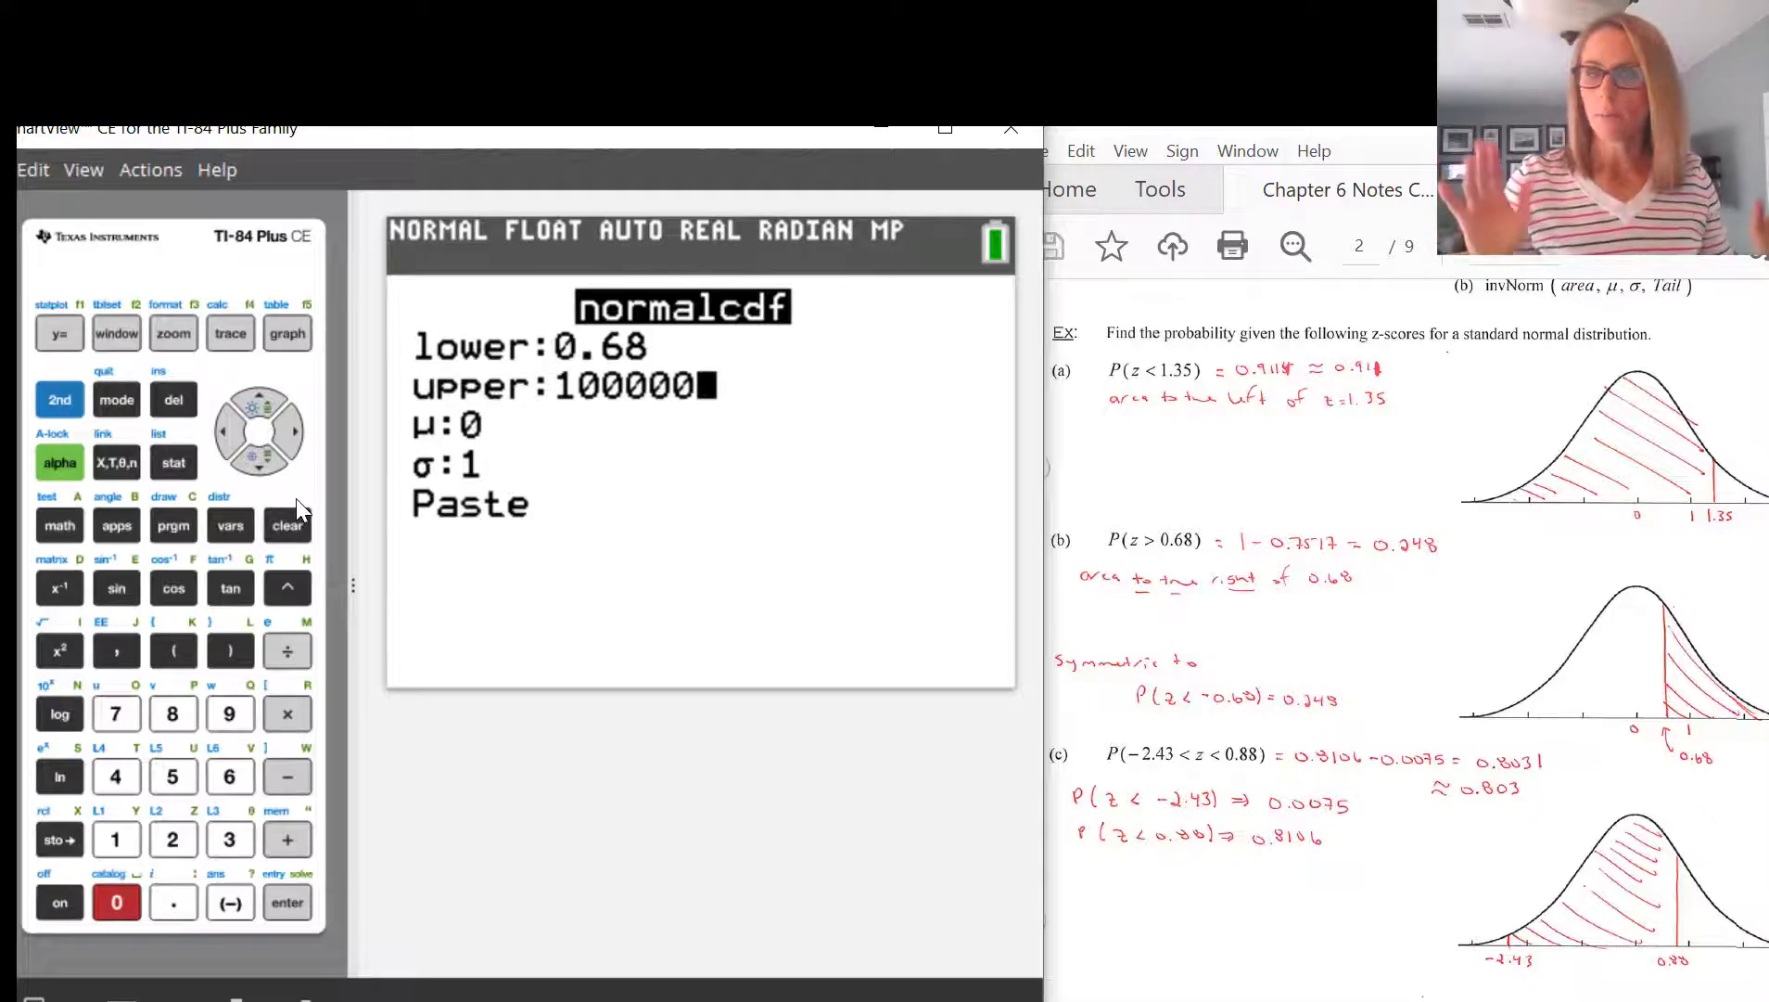
{"action": "type", "text": "0"}
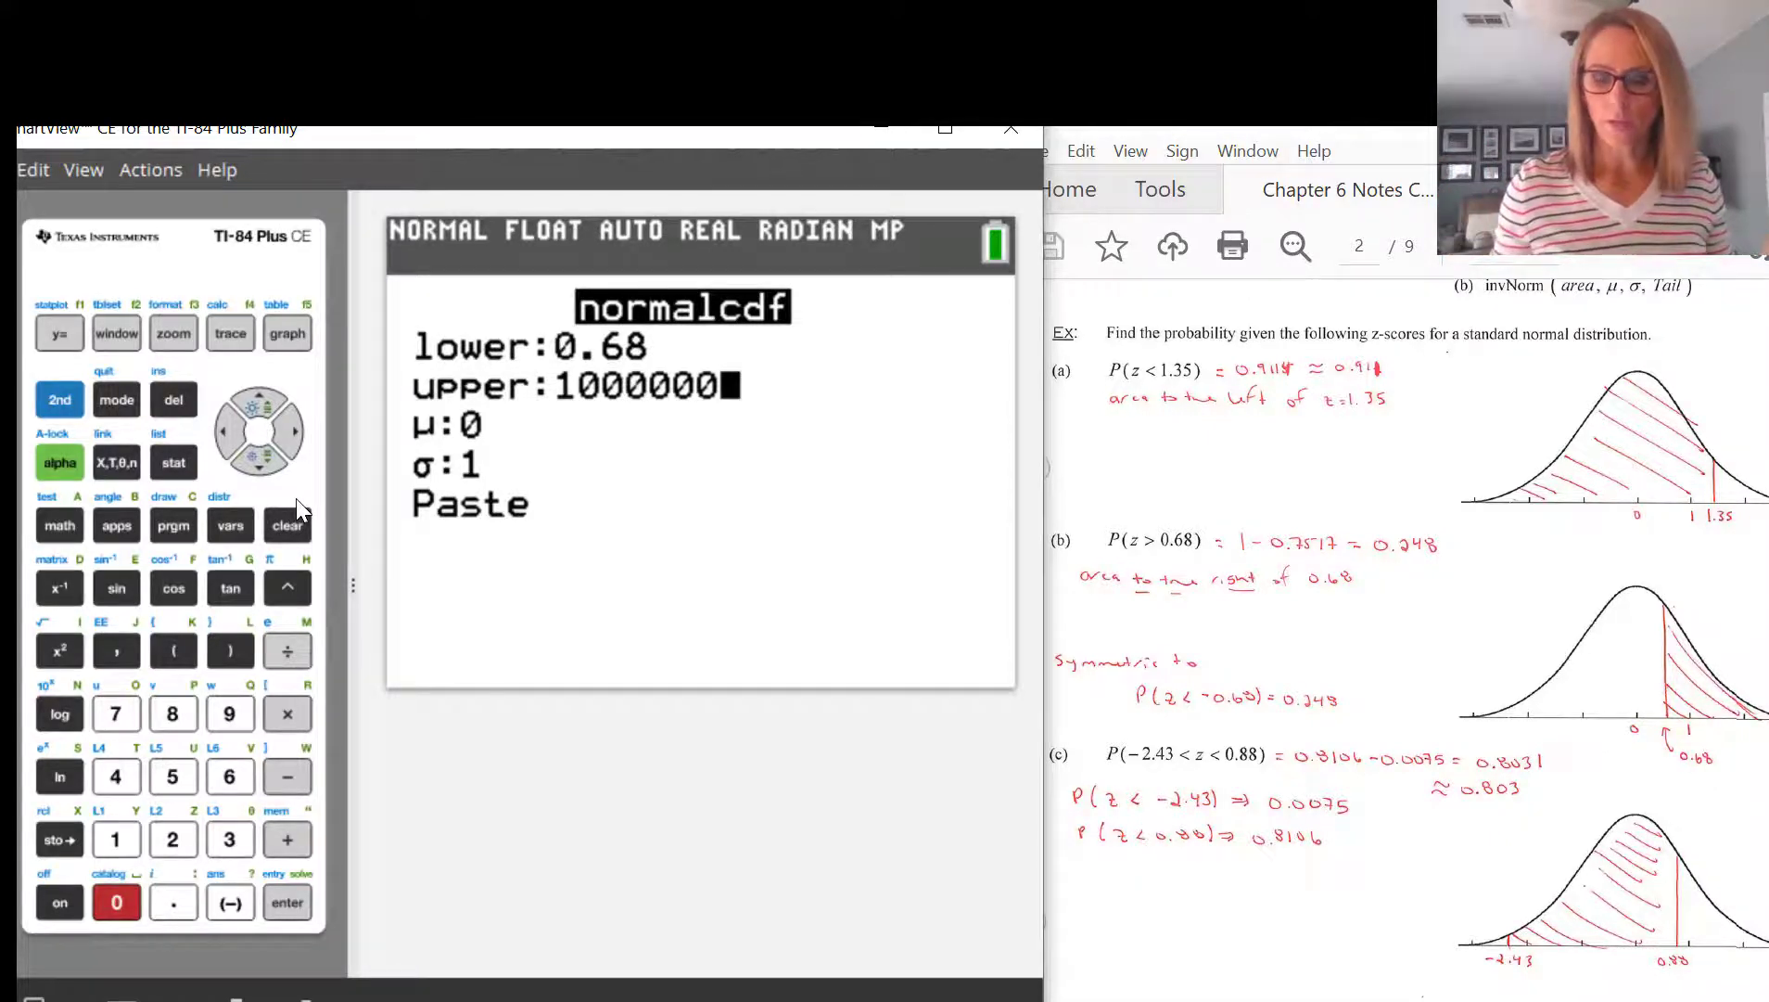
{"action": "type", "text": "00"}
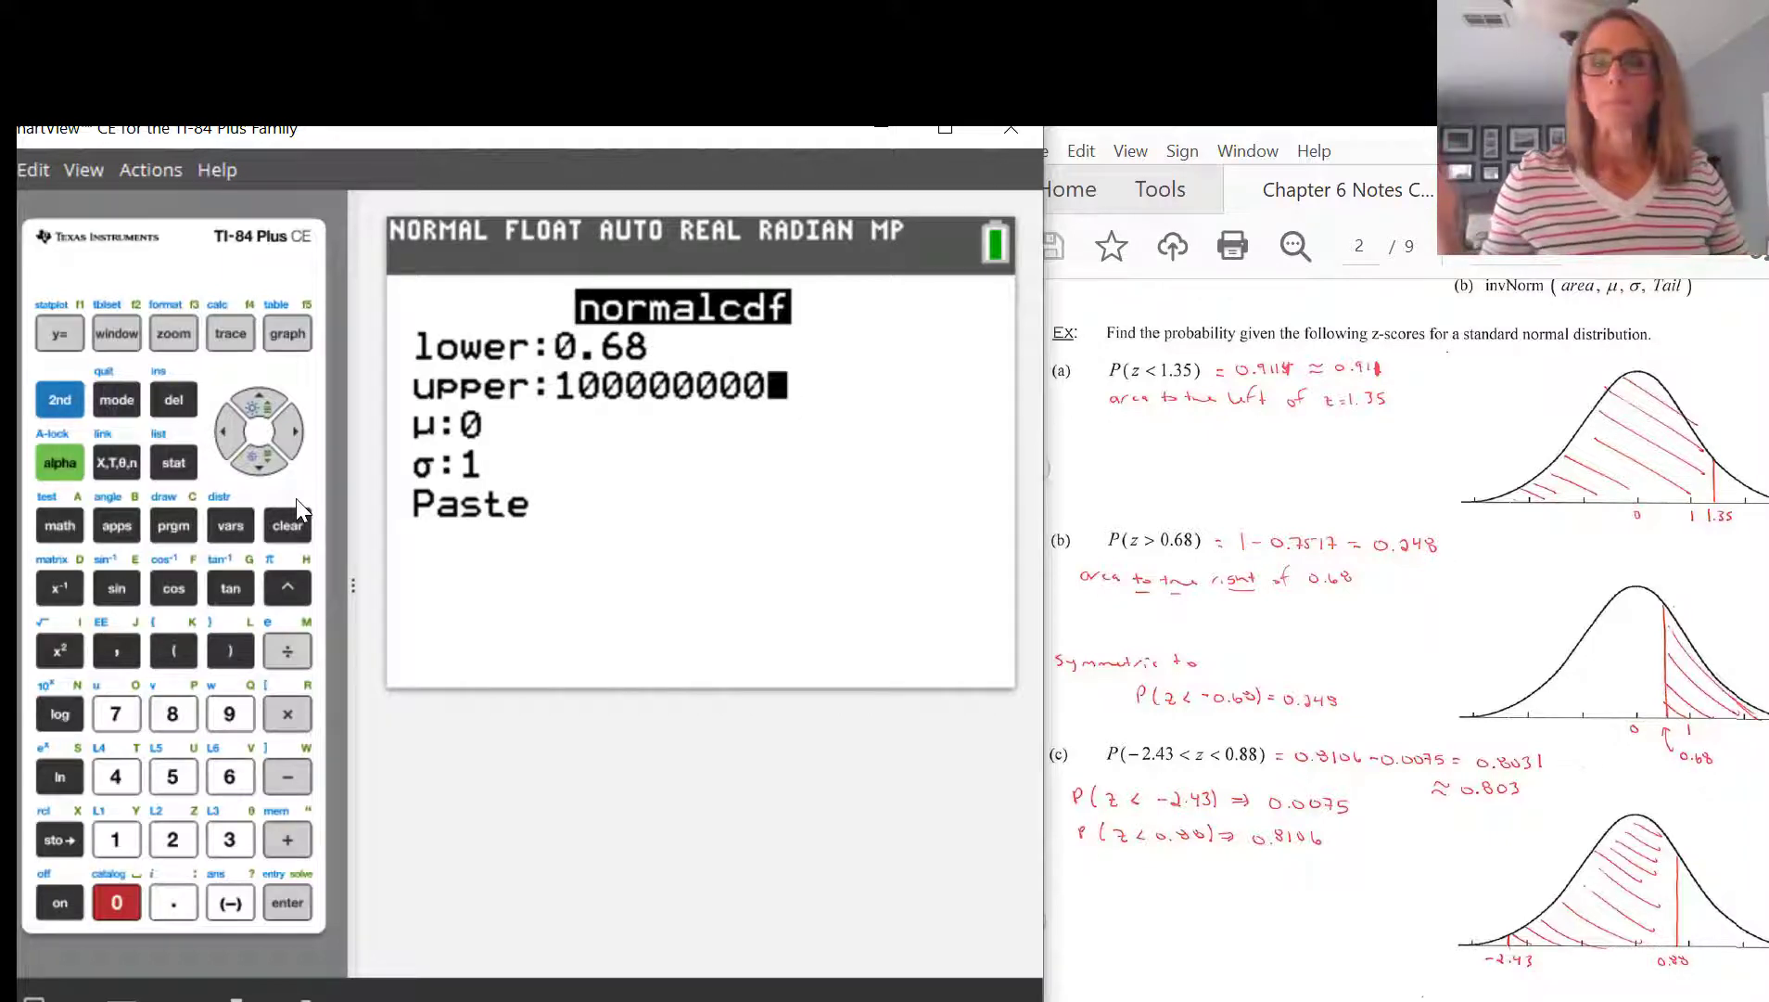
{"action": "key", "text": "Down"}
{"action": "key", "text": "Down"}
{"action": "key", "text": "Down"}
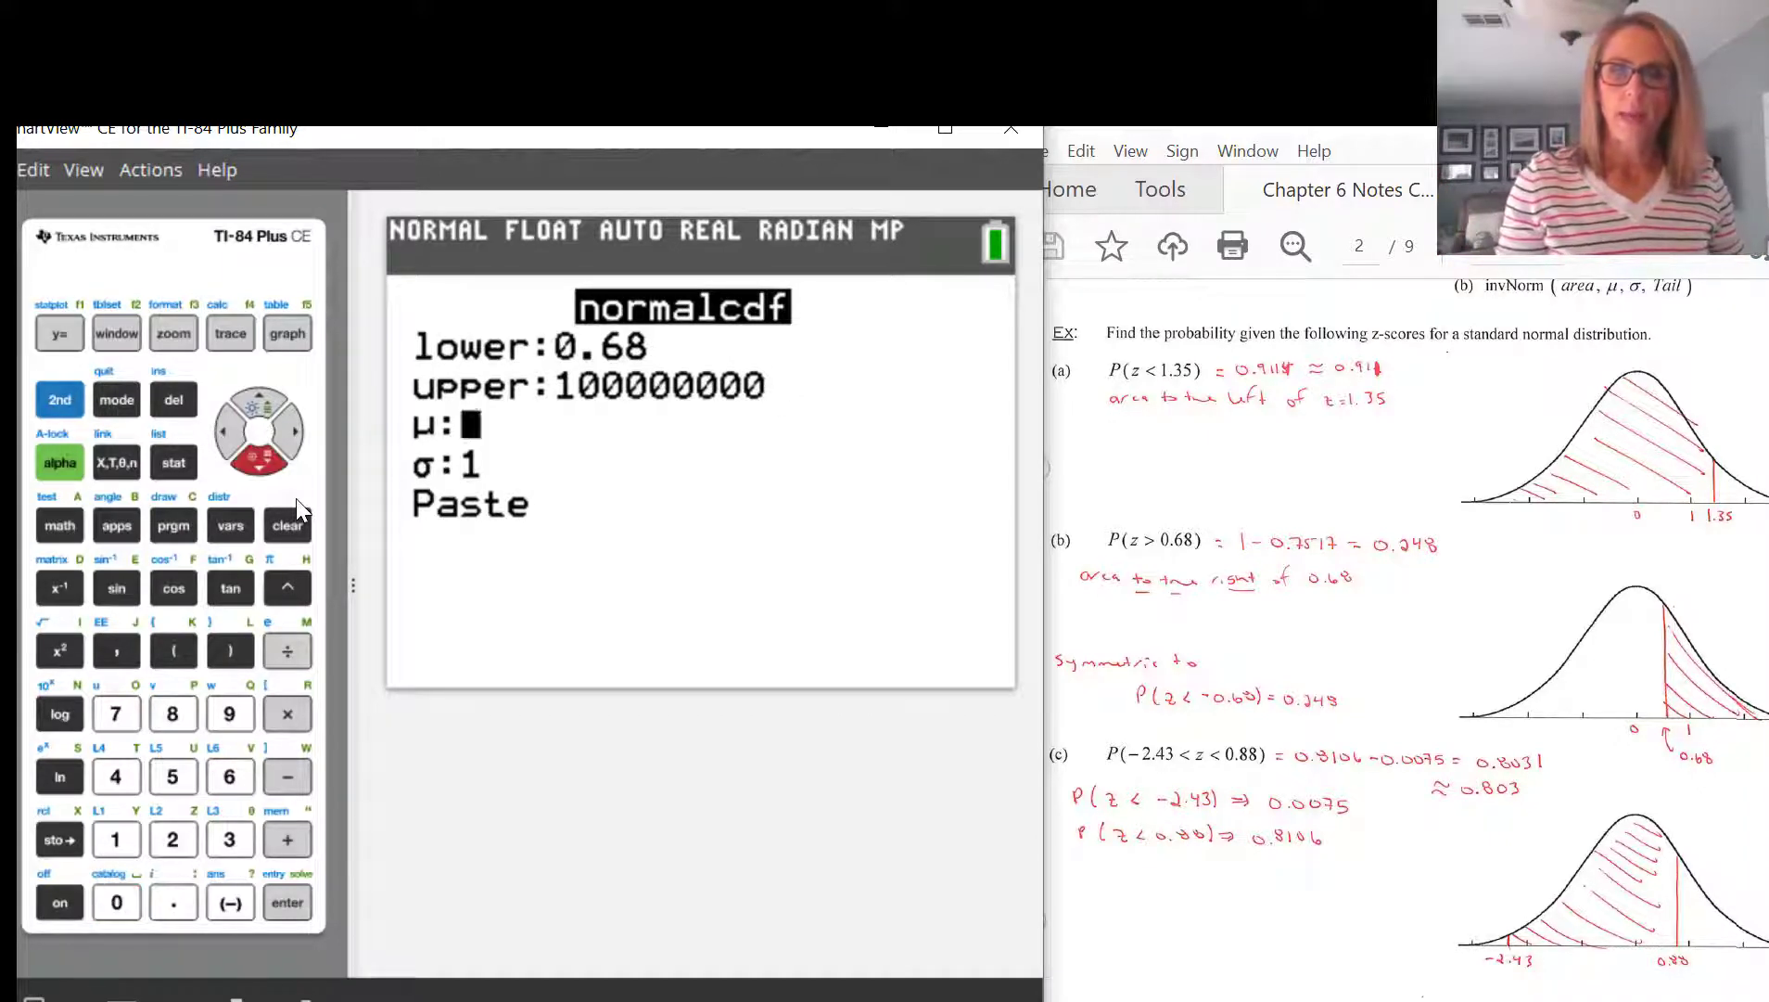
Paste and evaluate normalcdf(0.68,100000000,0,1), giving 0.2482521581
{"action": "key", "text": "Return"}
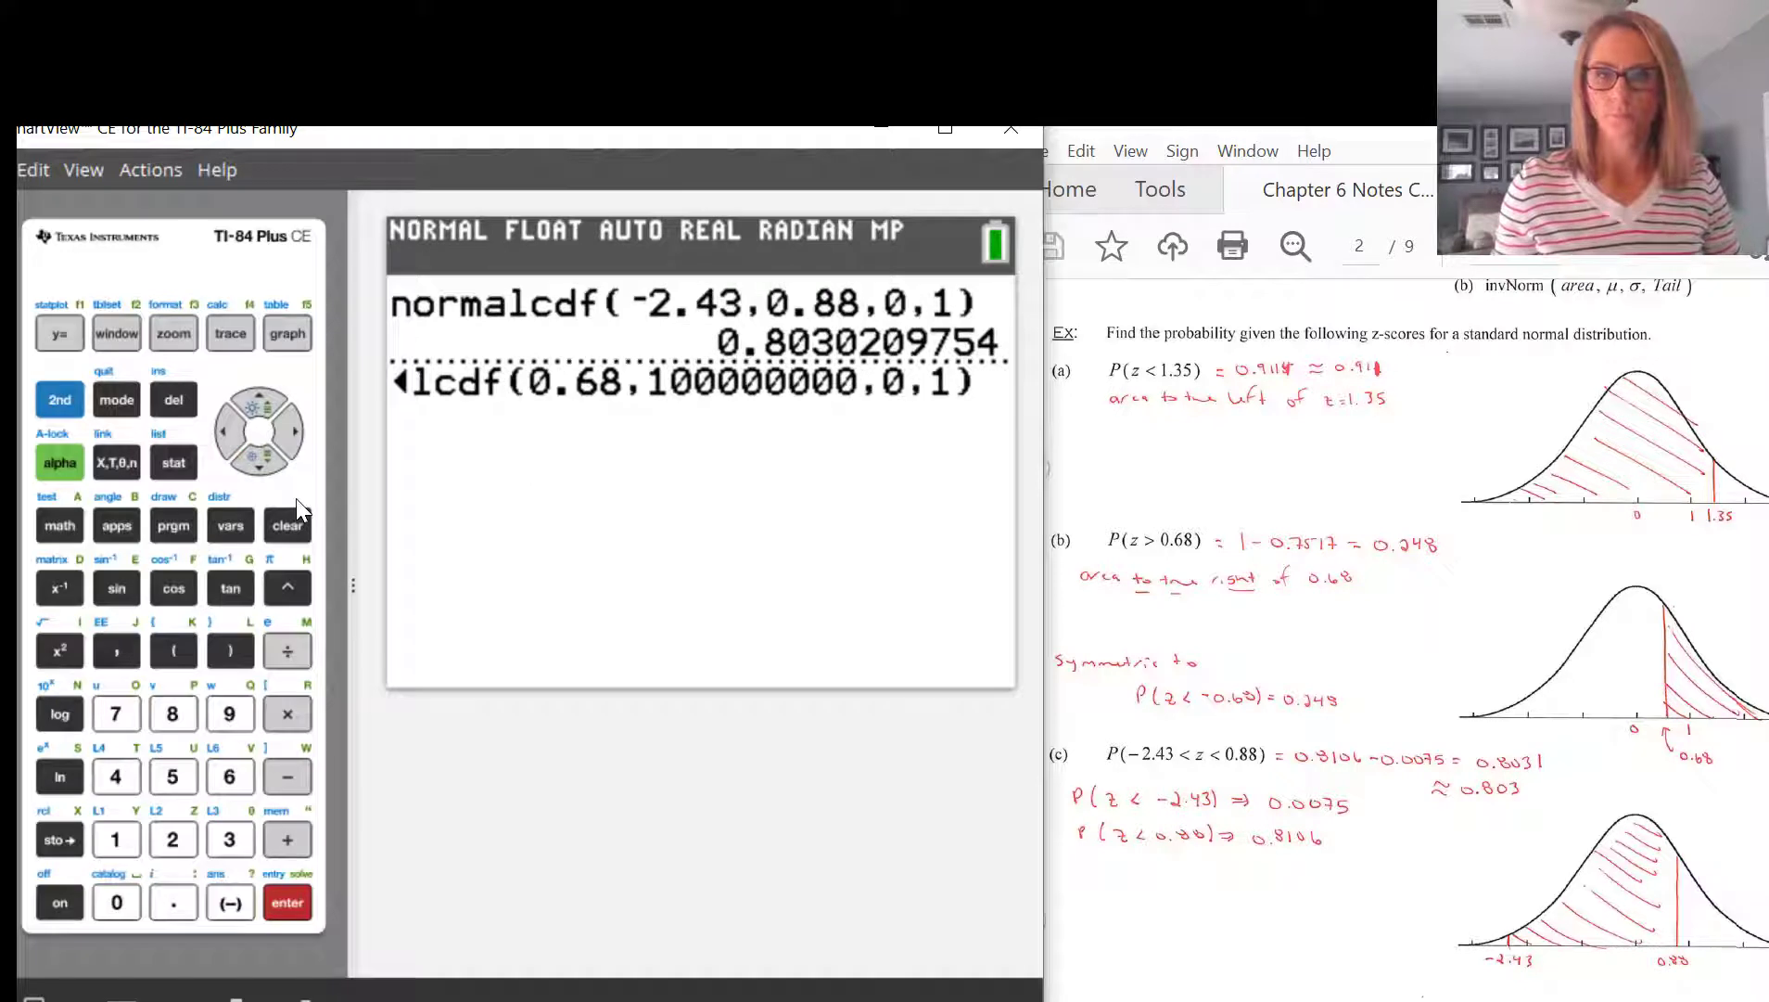
{"action": "key", "text": "Return"}
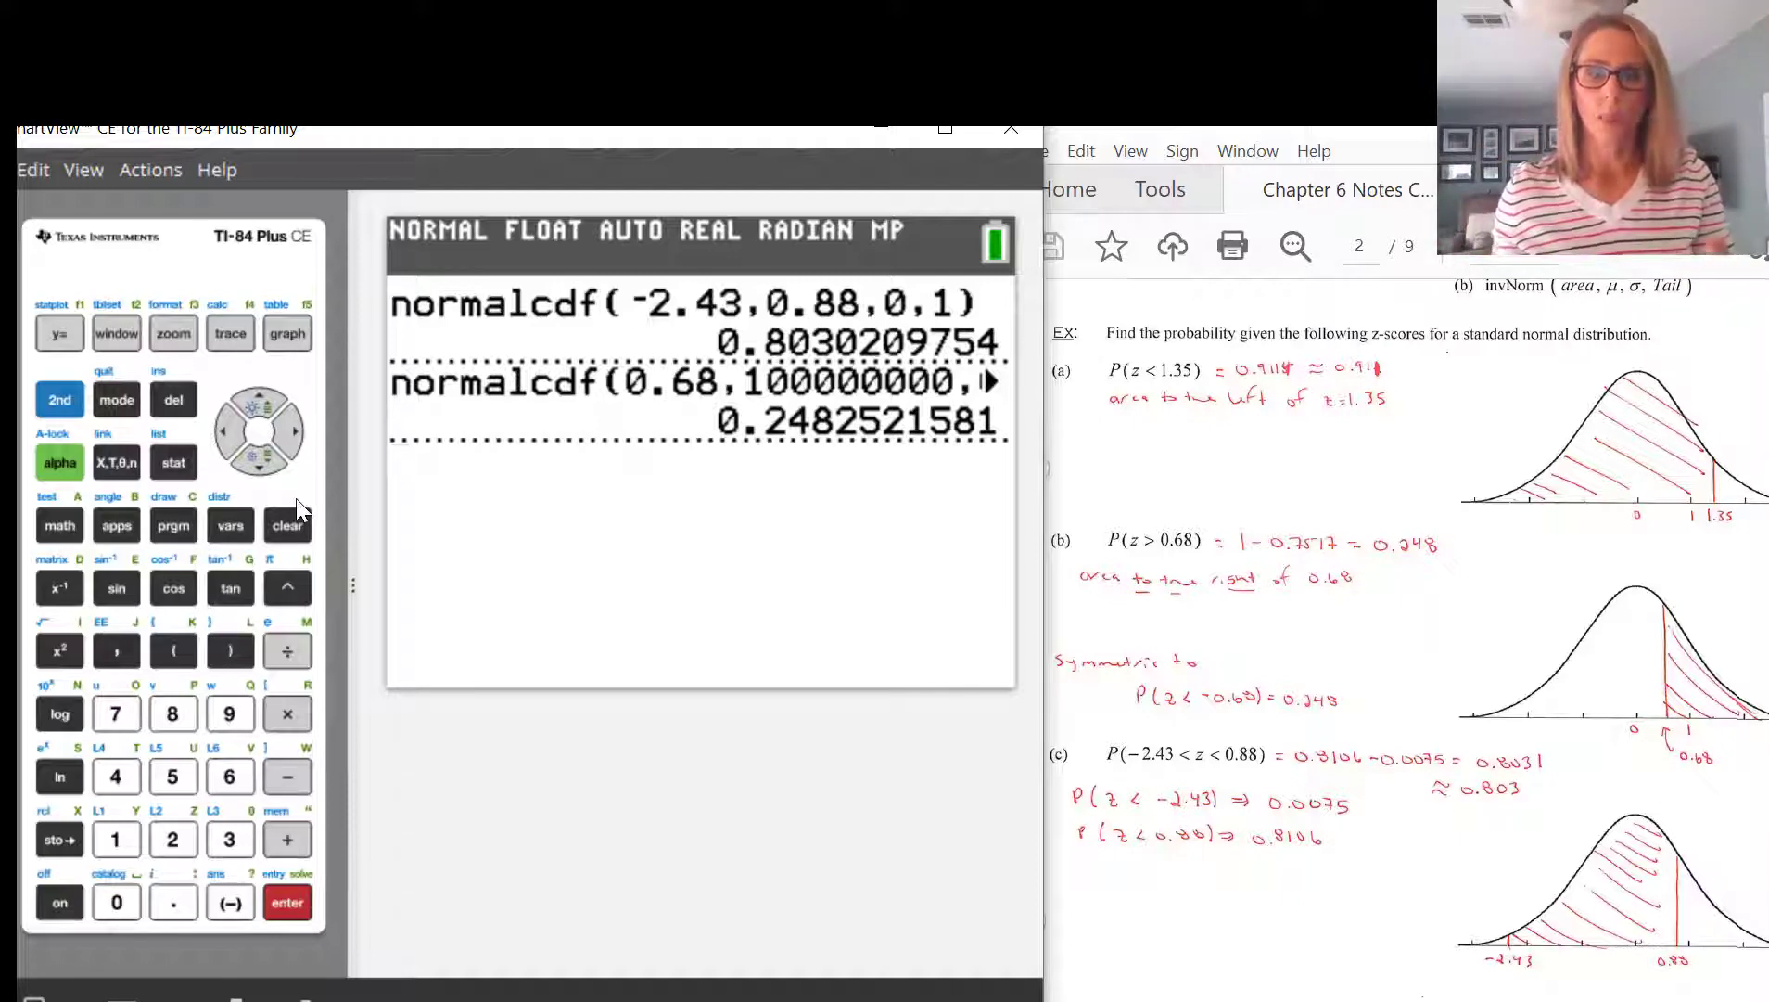
{"action": "left_click", "coordinate": [60, 399]}
Reopen the normalcdf wizard and change the upper bound to 1E99
{"action": "left_click", "coordinate": [229, 523]}
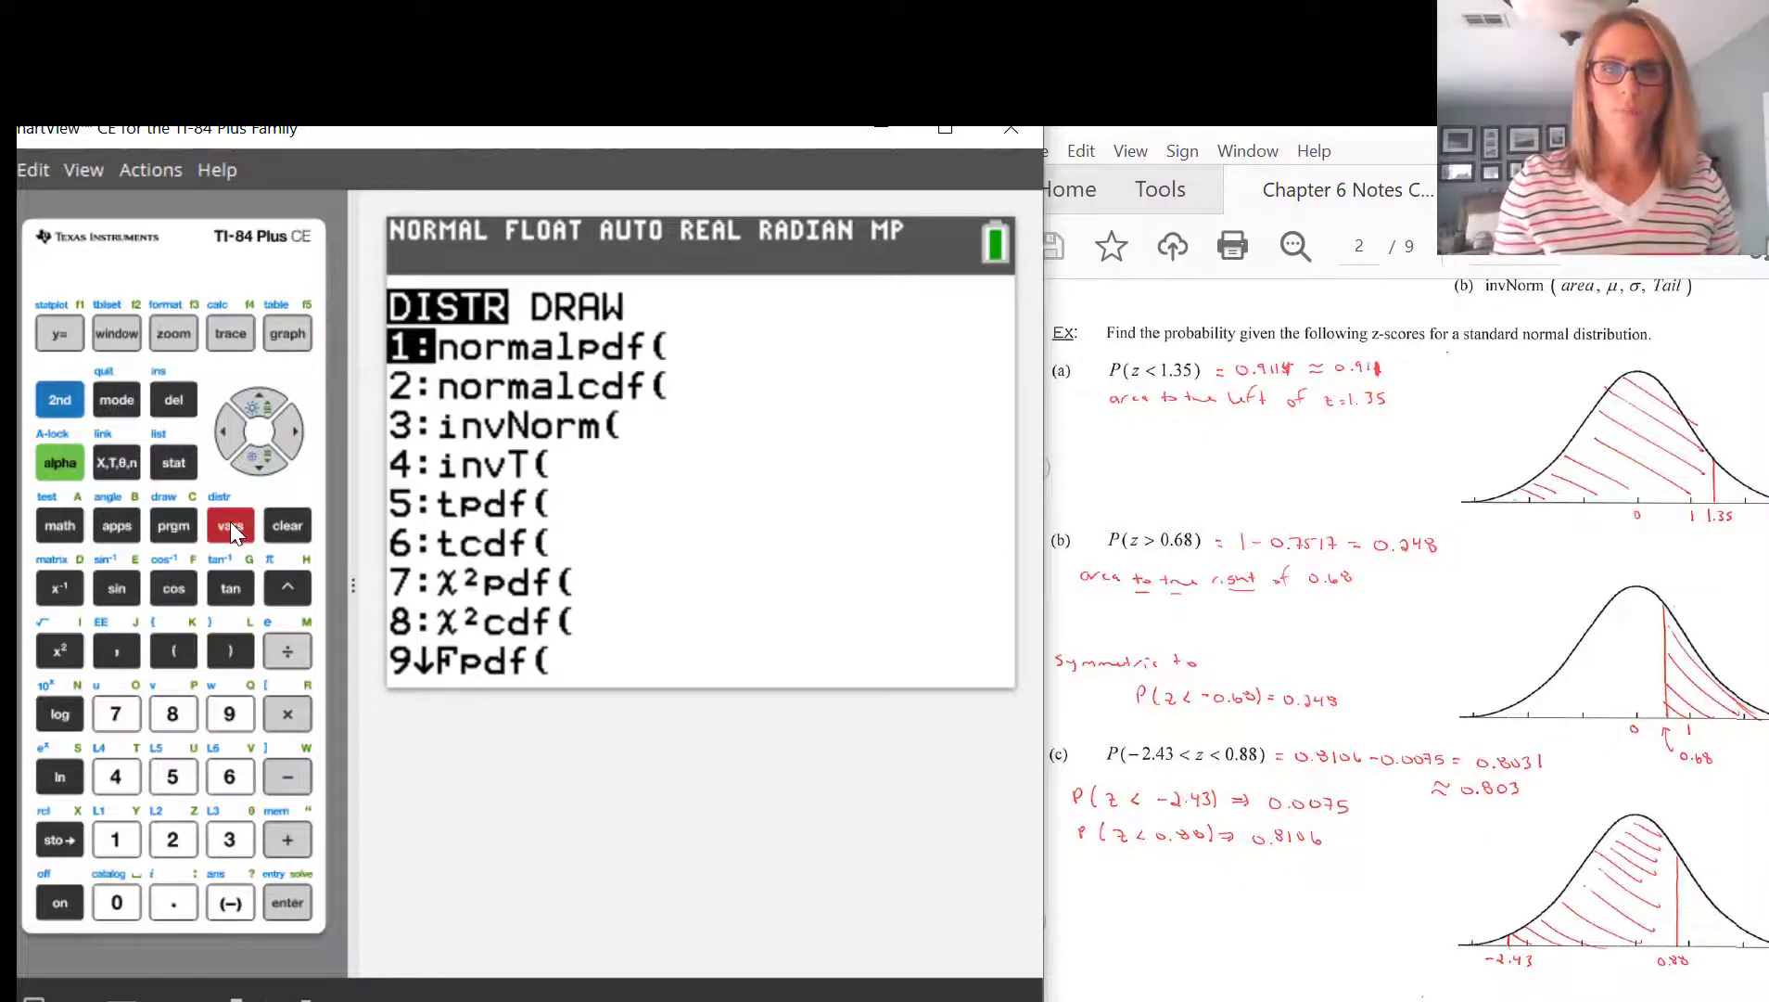
{"action": "key", "text": "Down"}
{"action": "key", "text": "Return"}
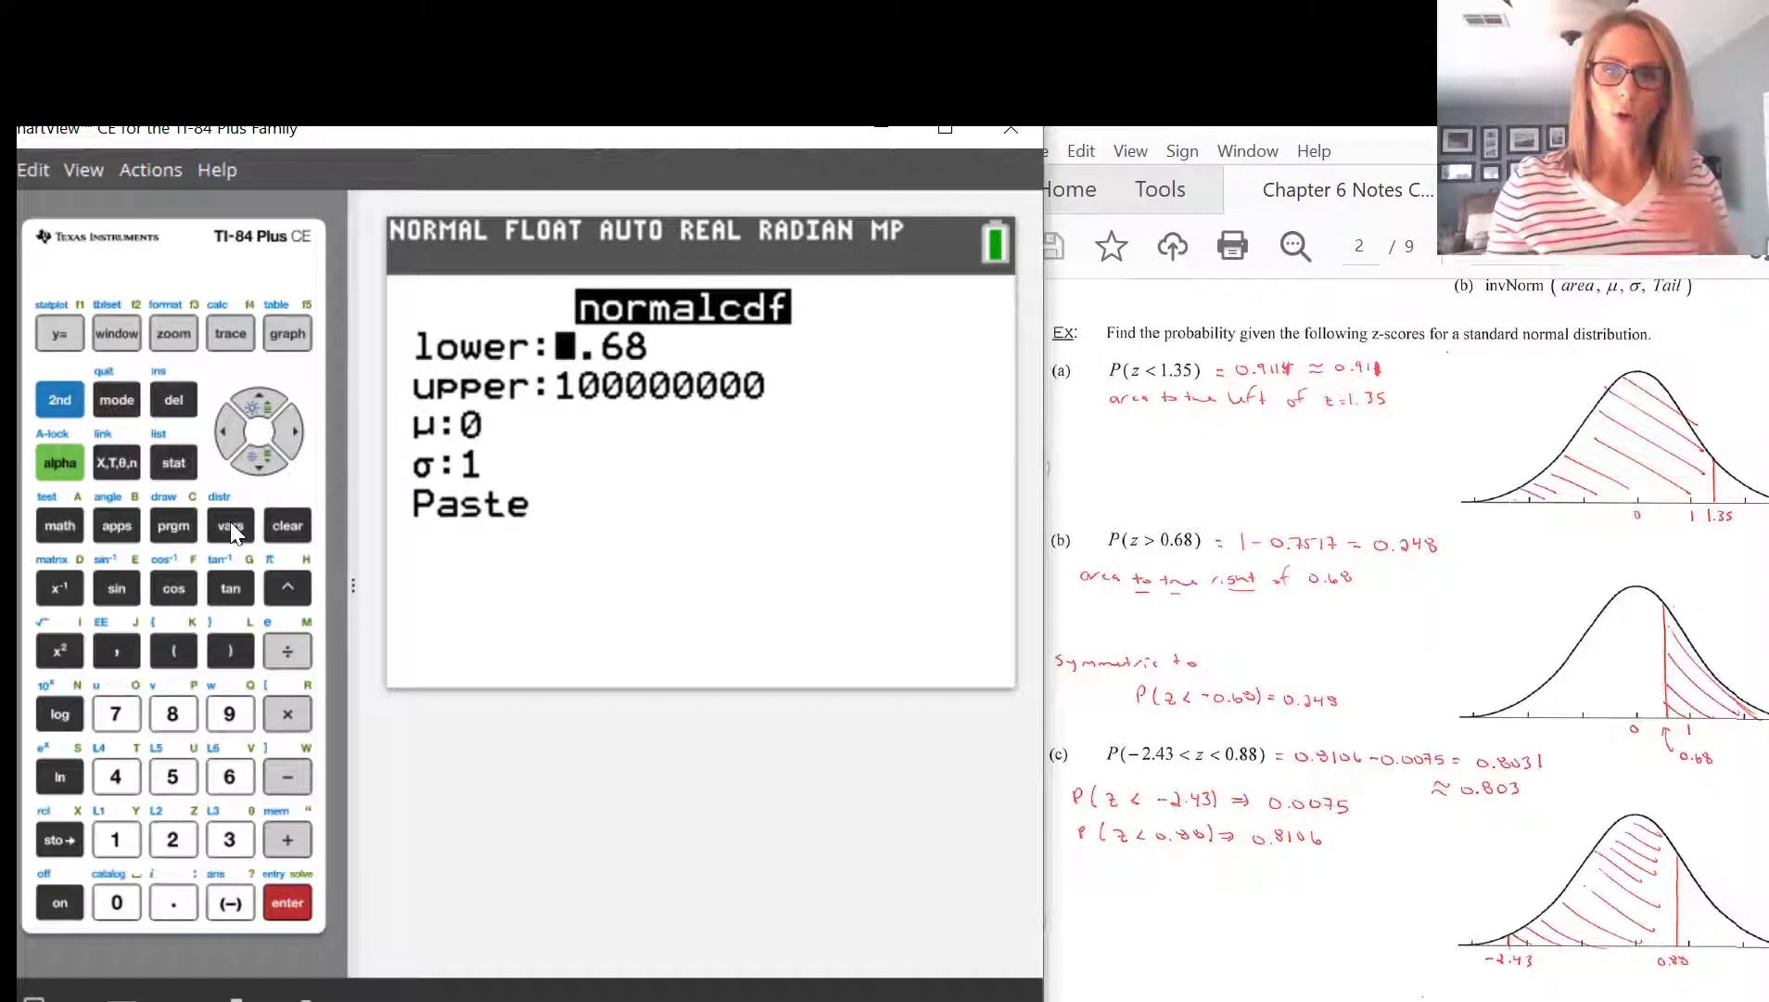
{"action": "key", "text": "Down"}
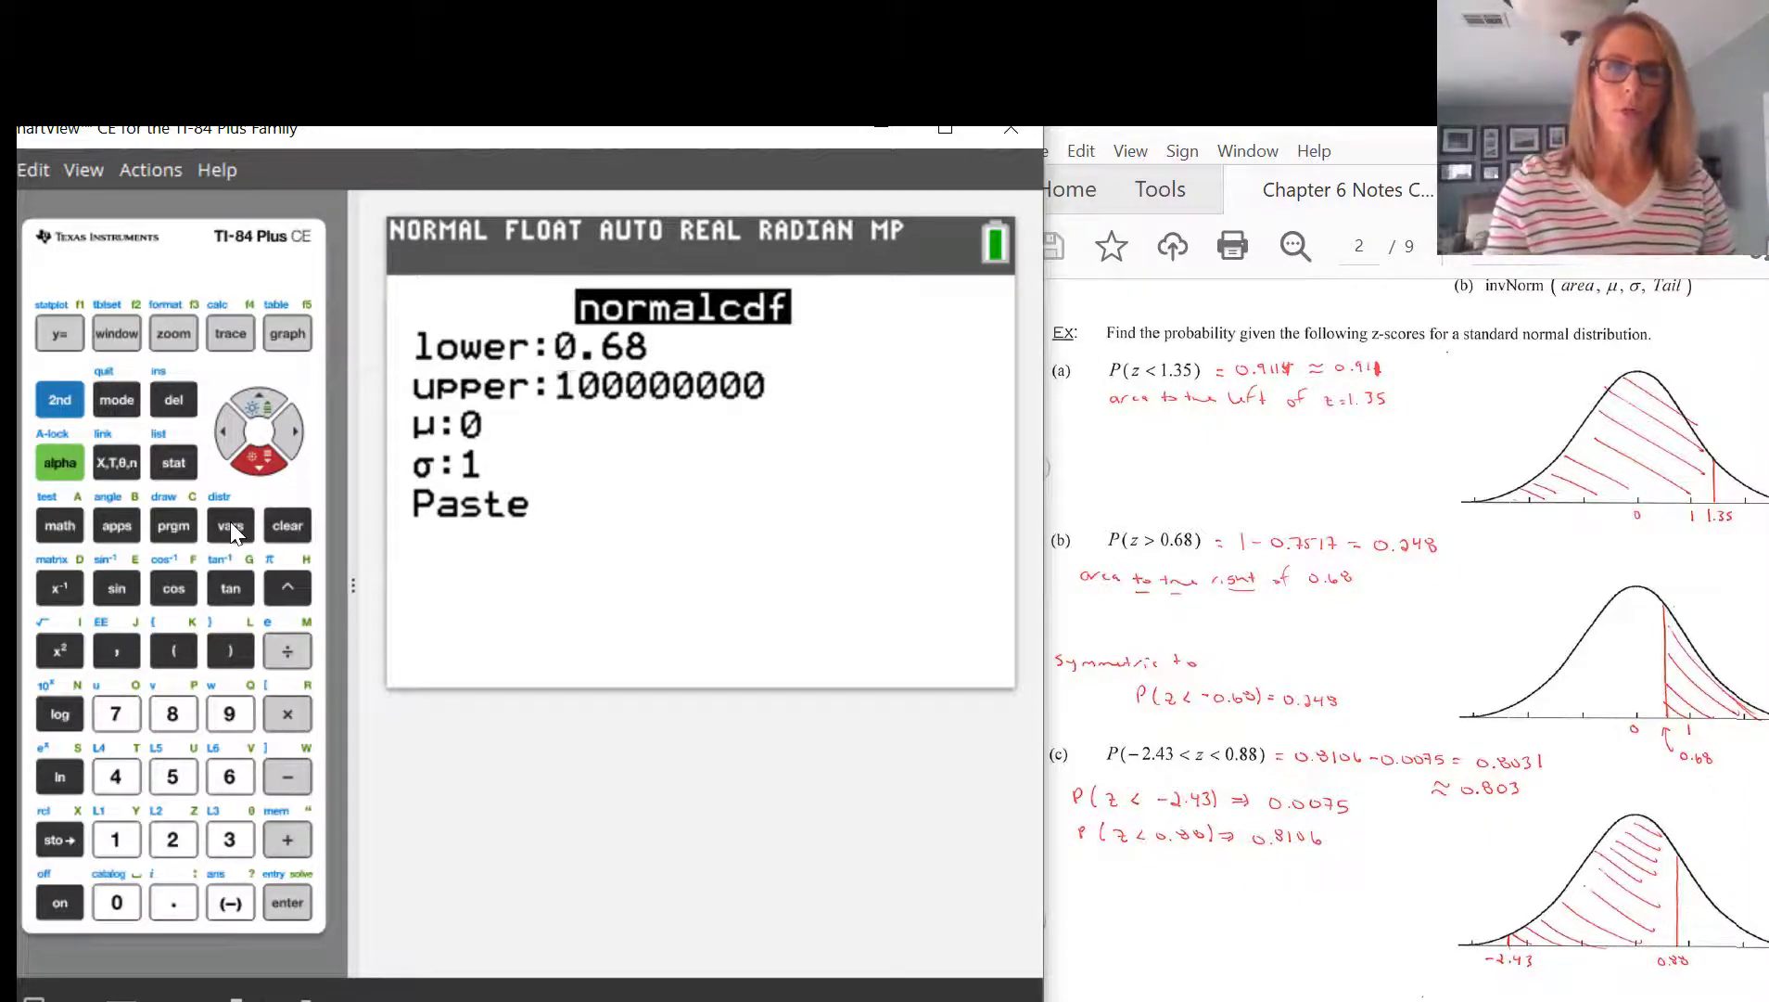
{"action": "left_click", "coordinate": [113, 842]}
{"action": "left_click", "coordinate": [107, 845]}
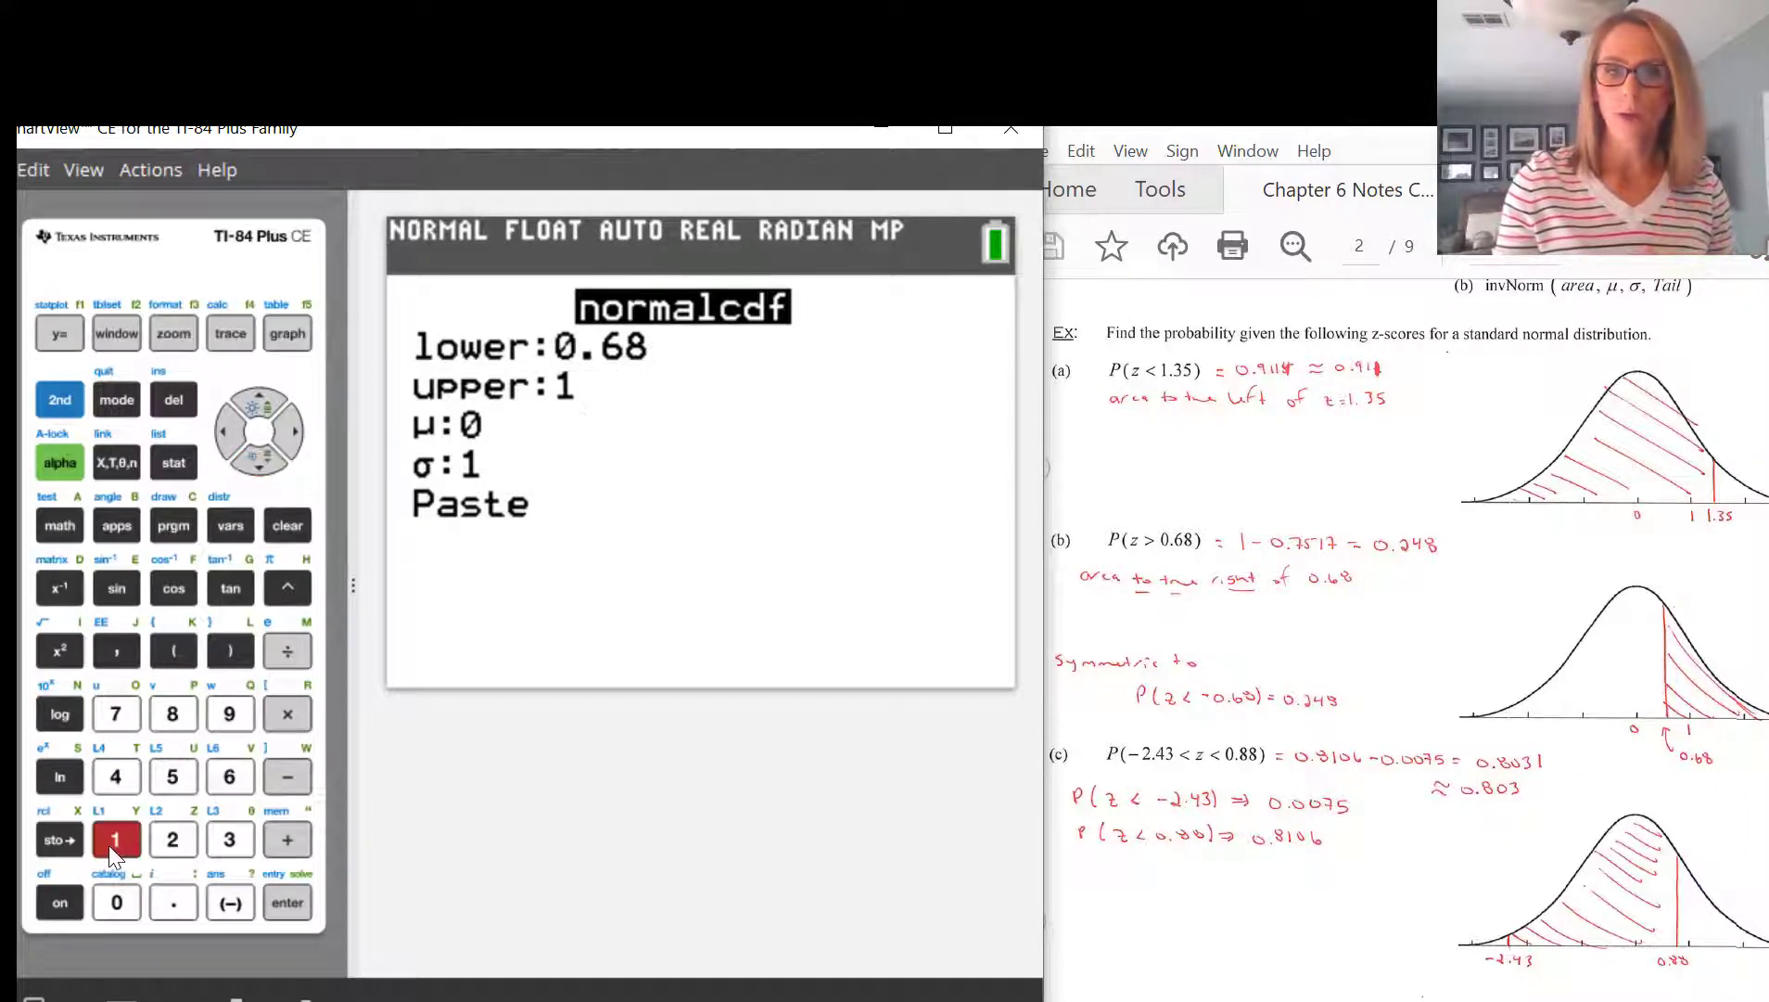
{"action": "left_click", "coordinate": [56, 392]}
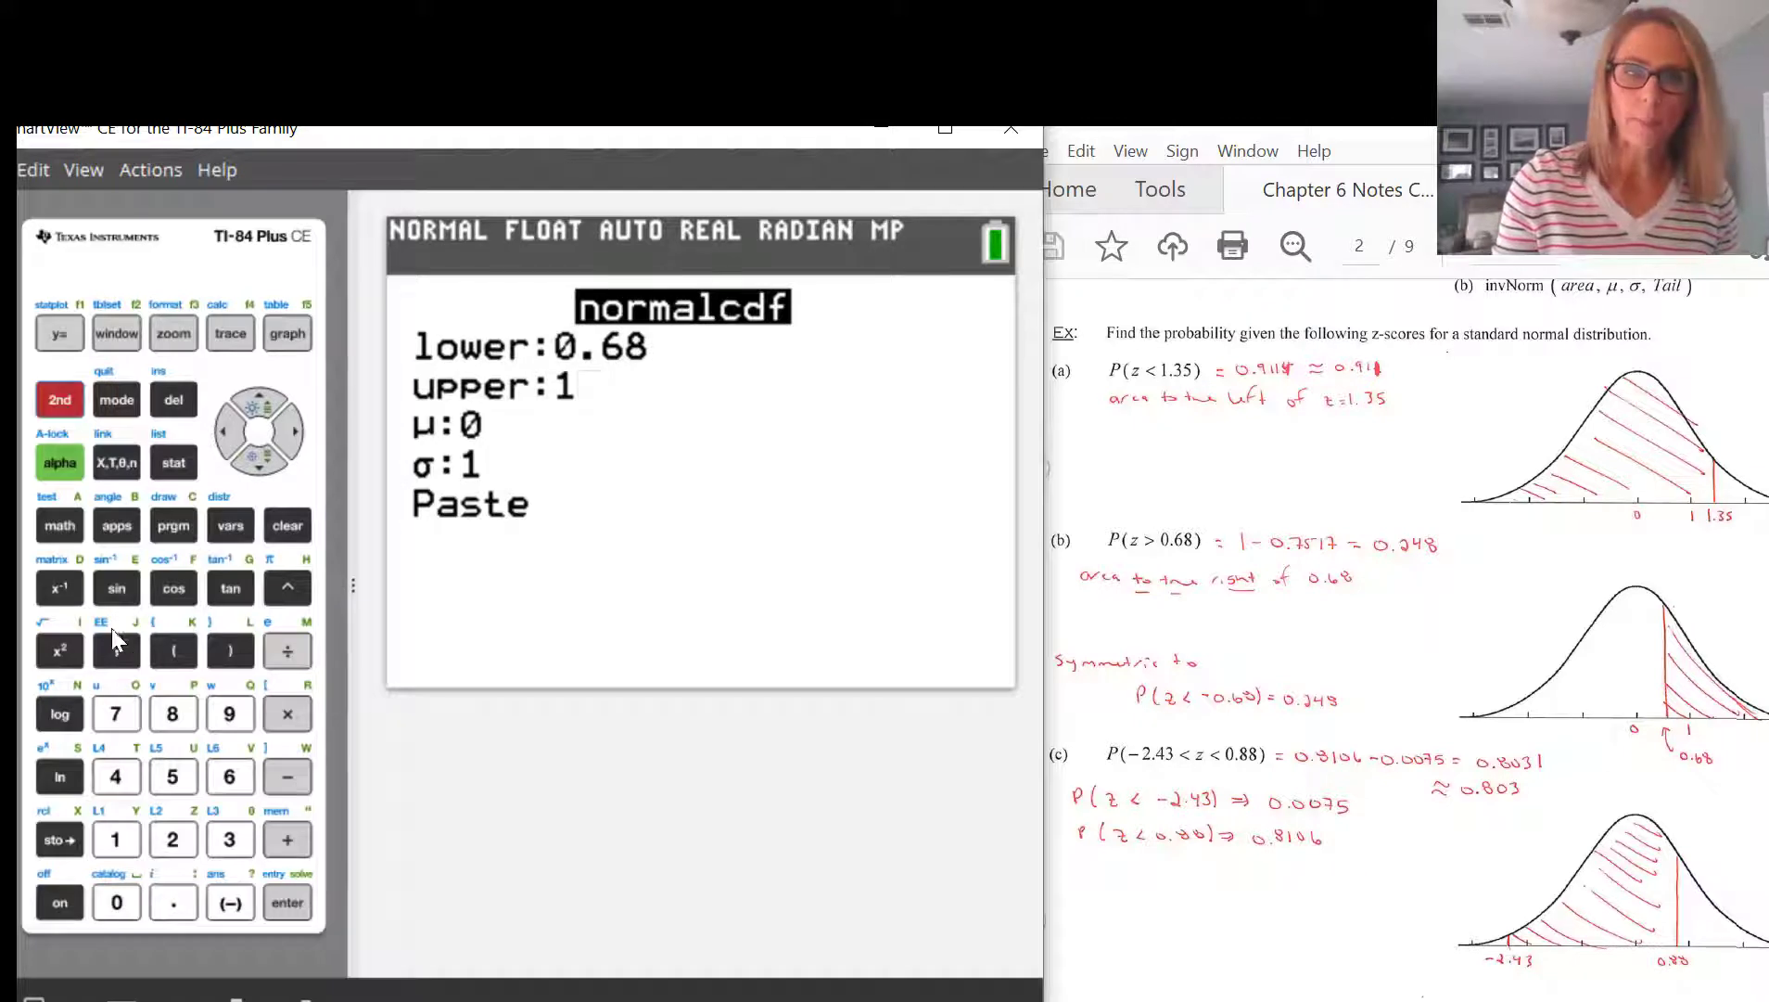
{"action": "left_click", "coordinate": [115, 649]}
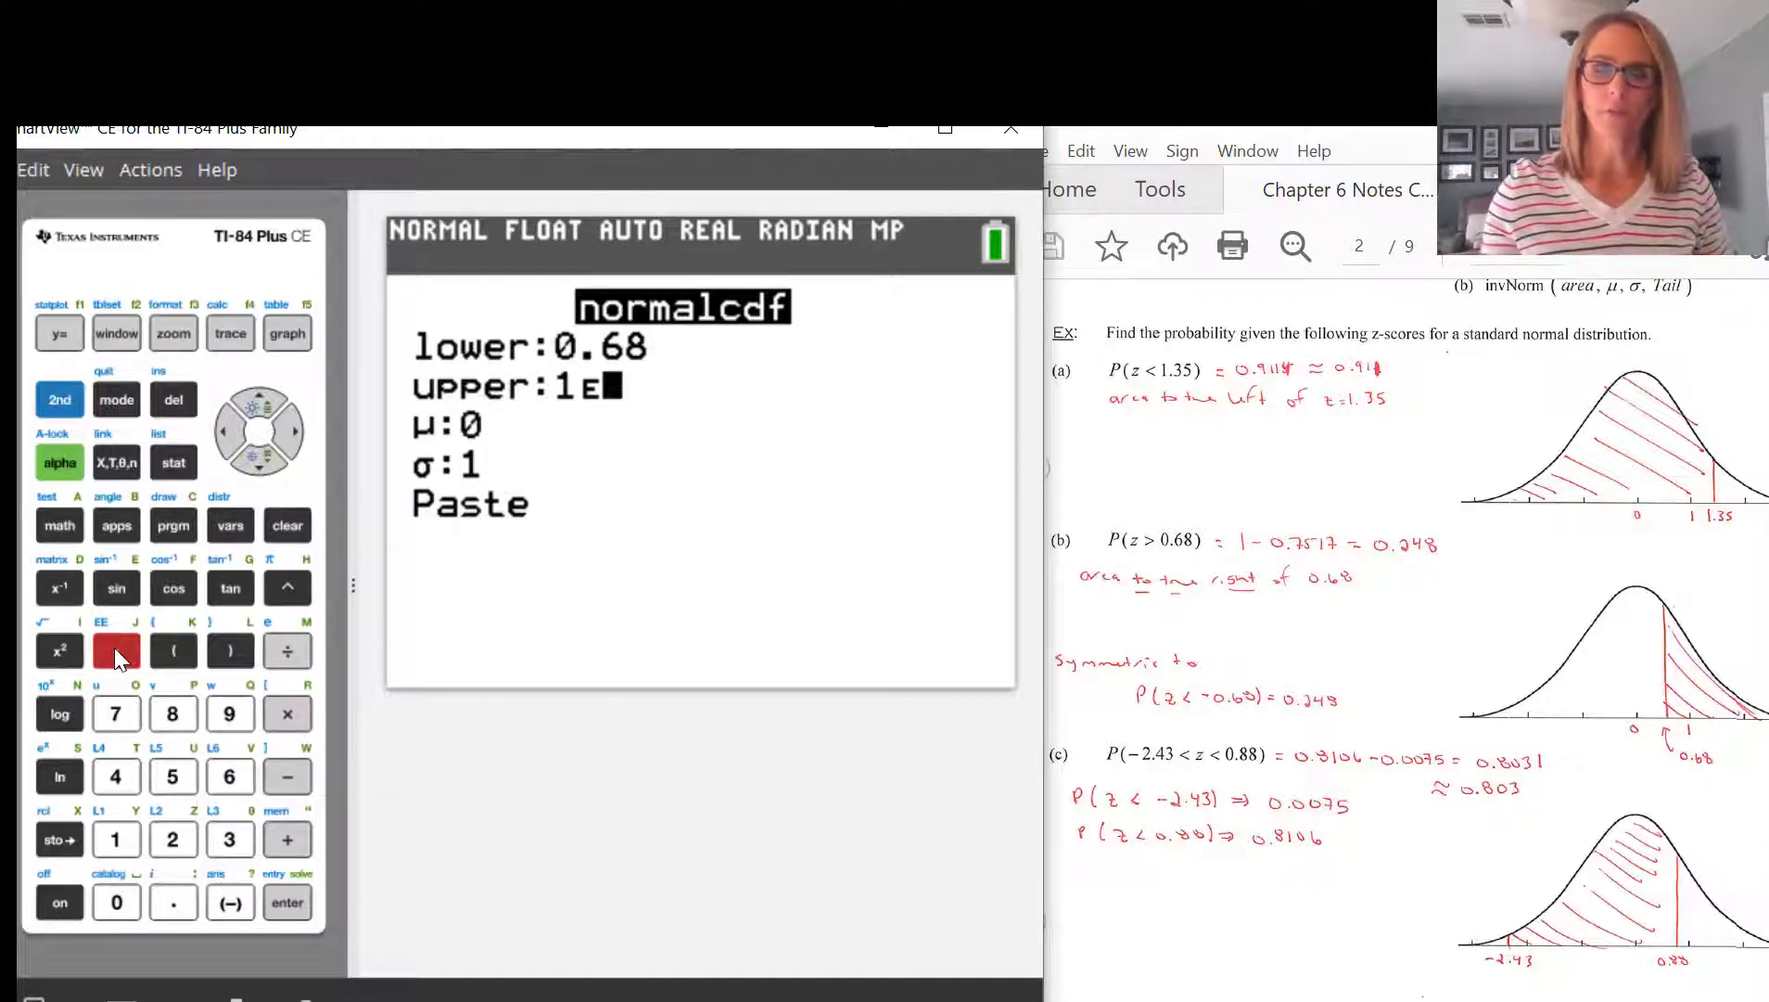
{"action": "left_click", "coordinate": [227, 713]}
{"action": "left_click", "coordinate": [225, 710]}
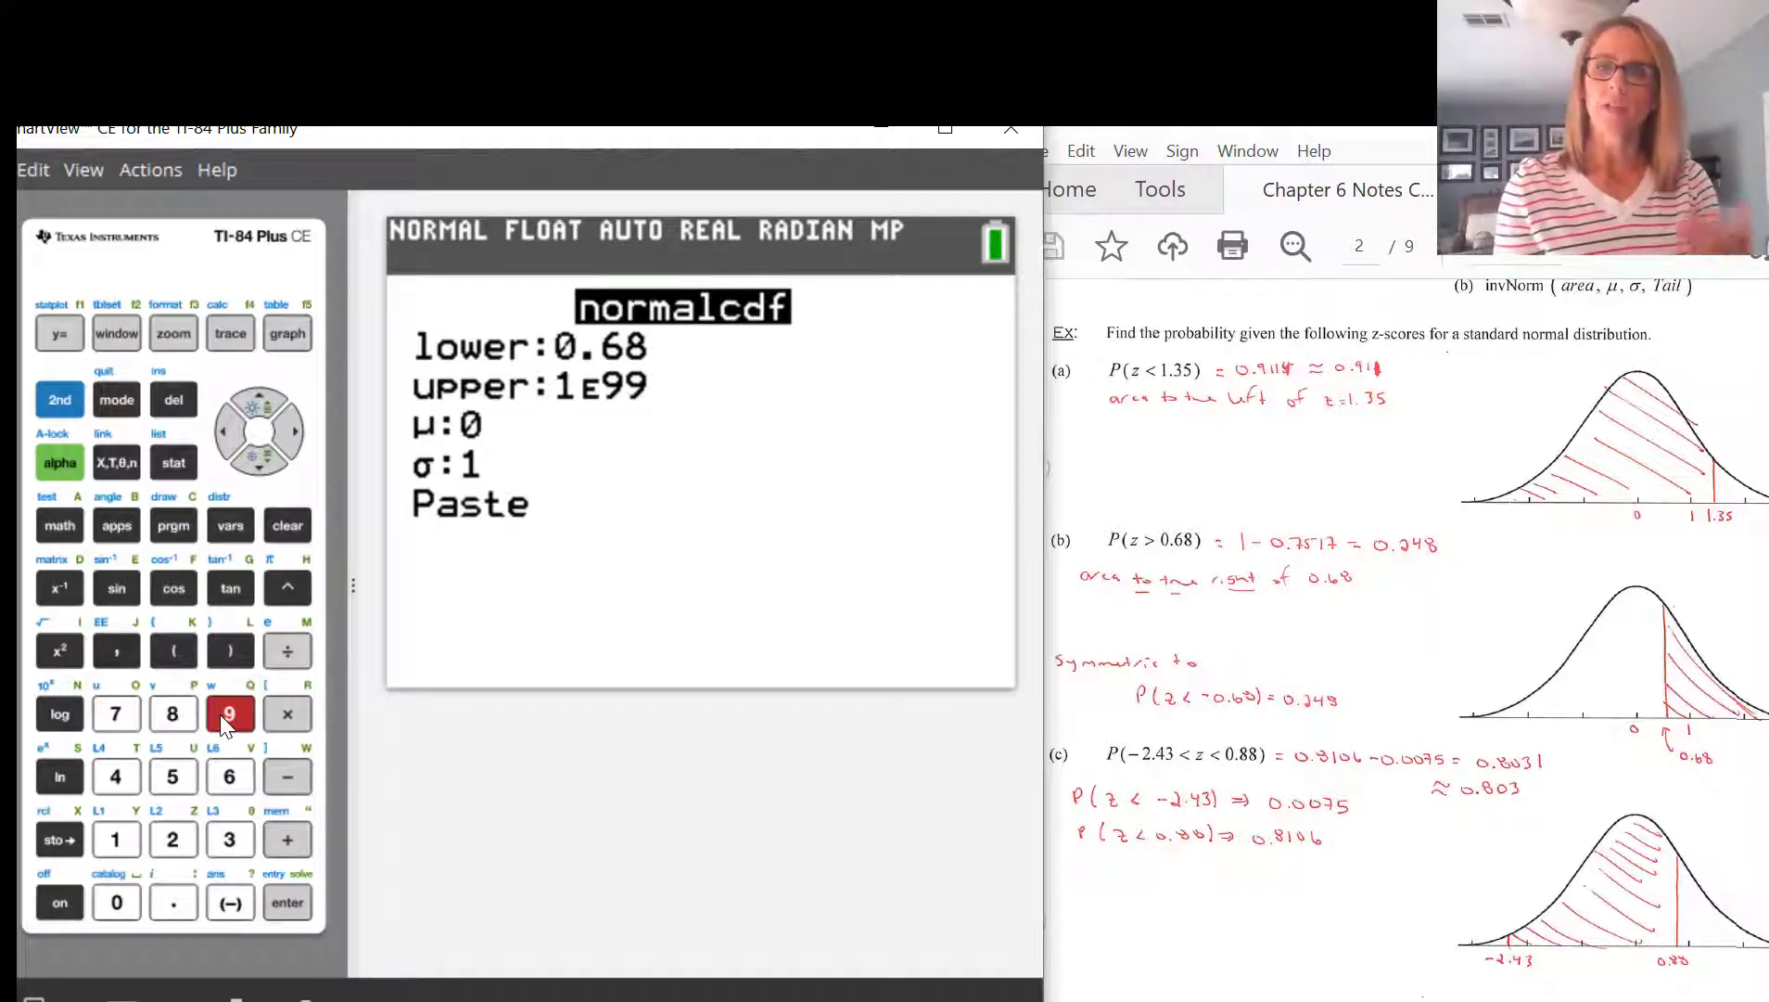
Paste normalcdf(0.68,1E99,0,1) onto the home screen and evaluate it
{"action": "key", "text": "Down"}
{"action": "key", "text": "Down"}
{"action": "key", "text": "Down"}
{"action": "key", "text": "Return"}
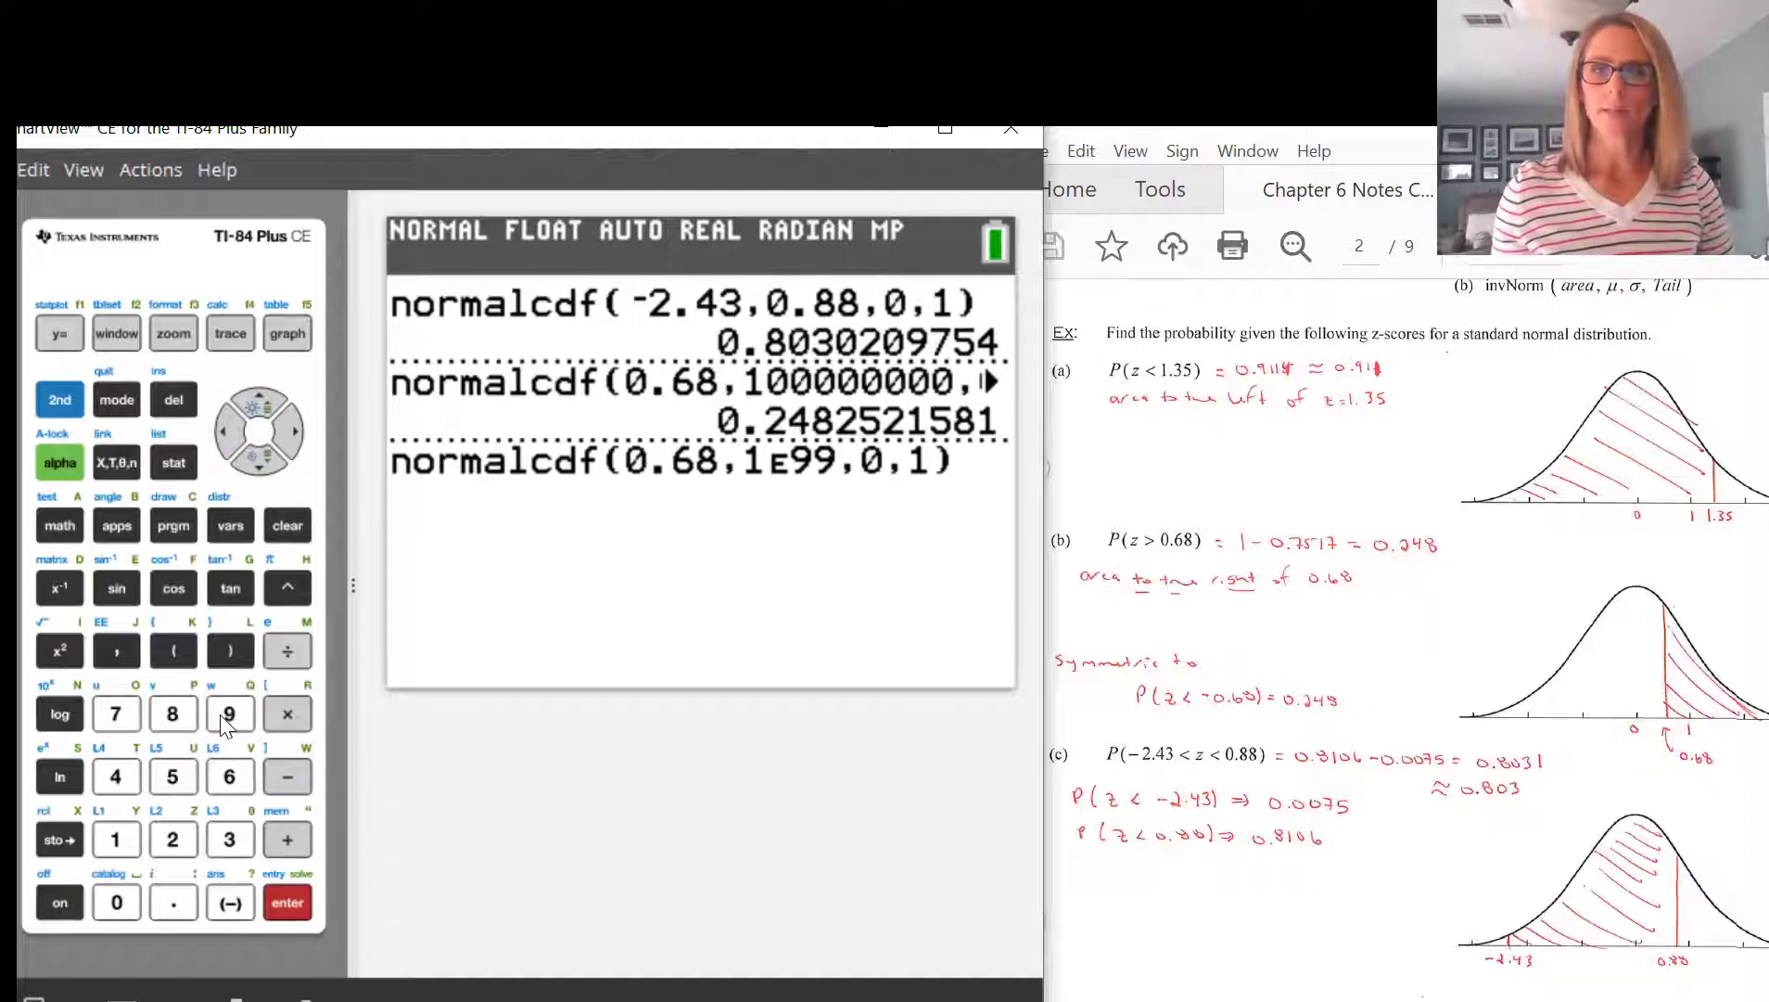
{"action": "key", "text": "Return"}
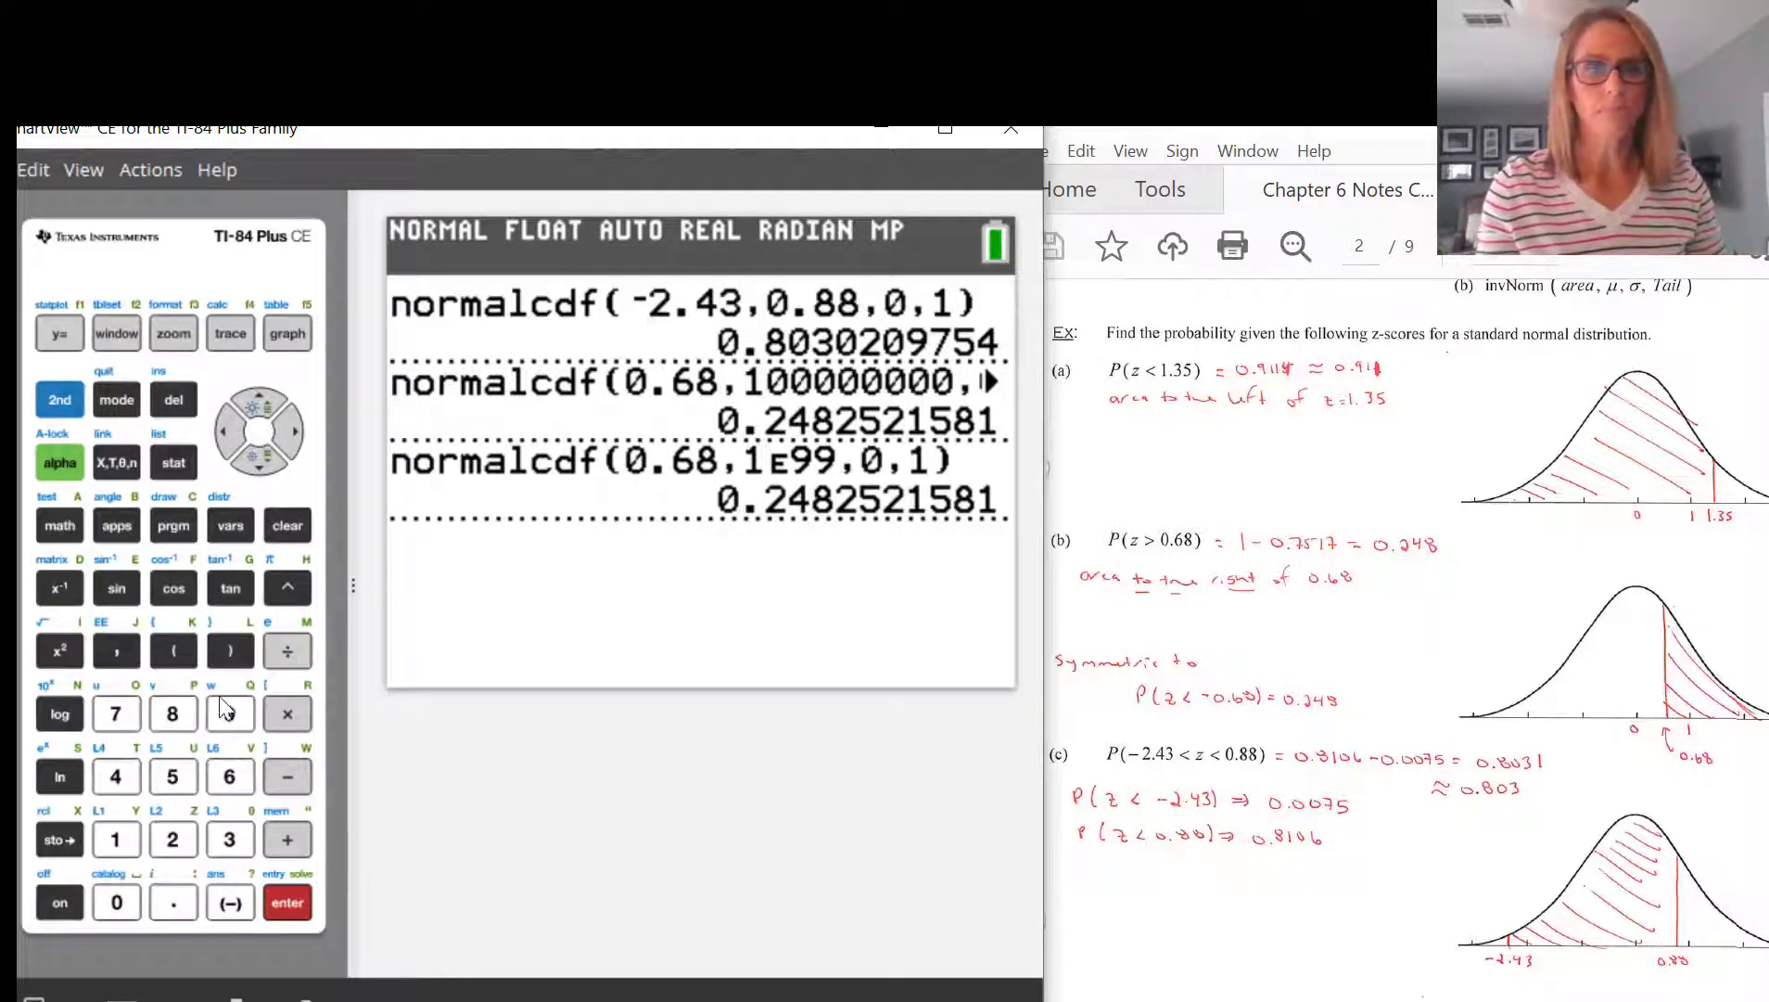
Reopen the normalcdf wizard and set the lower bound to -1E99
{"action": "left_click", "coordinate": [46, 412]}
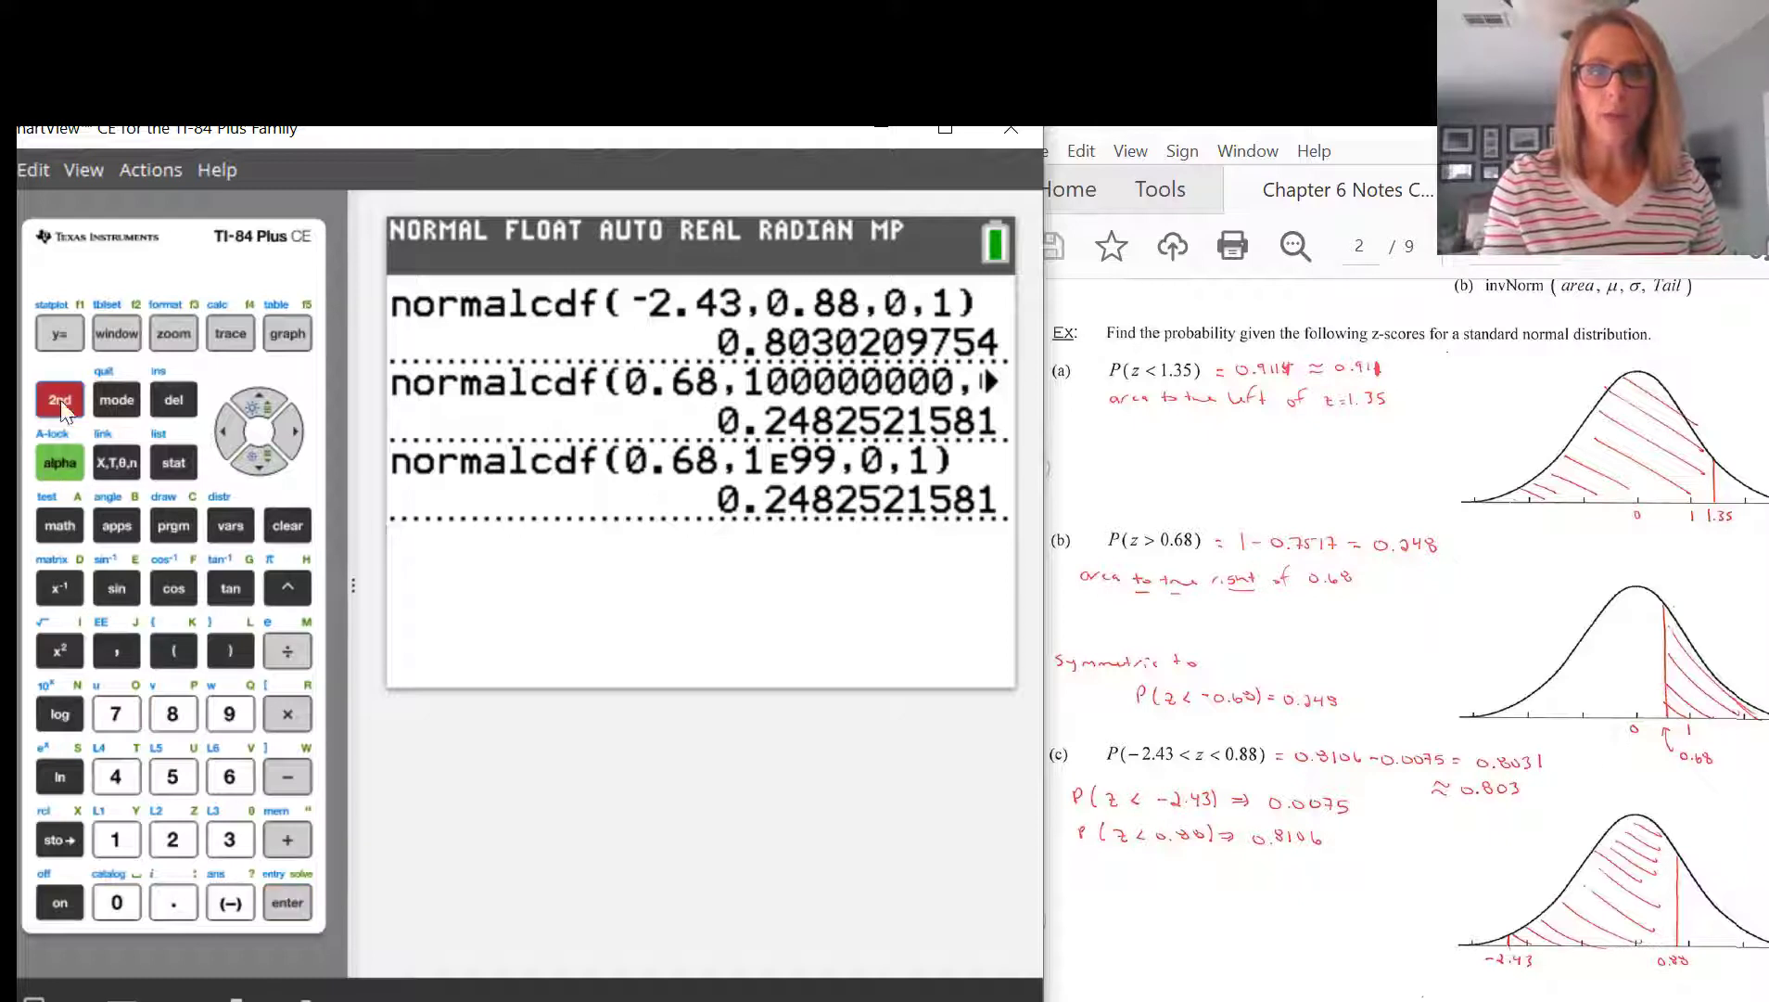
{"action": "left_click", "coordinate": [230, 526]}
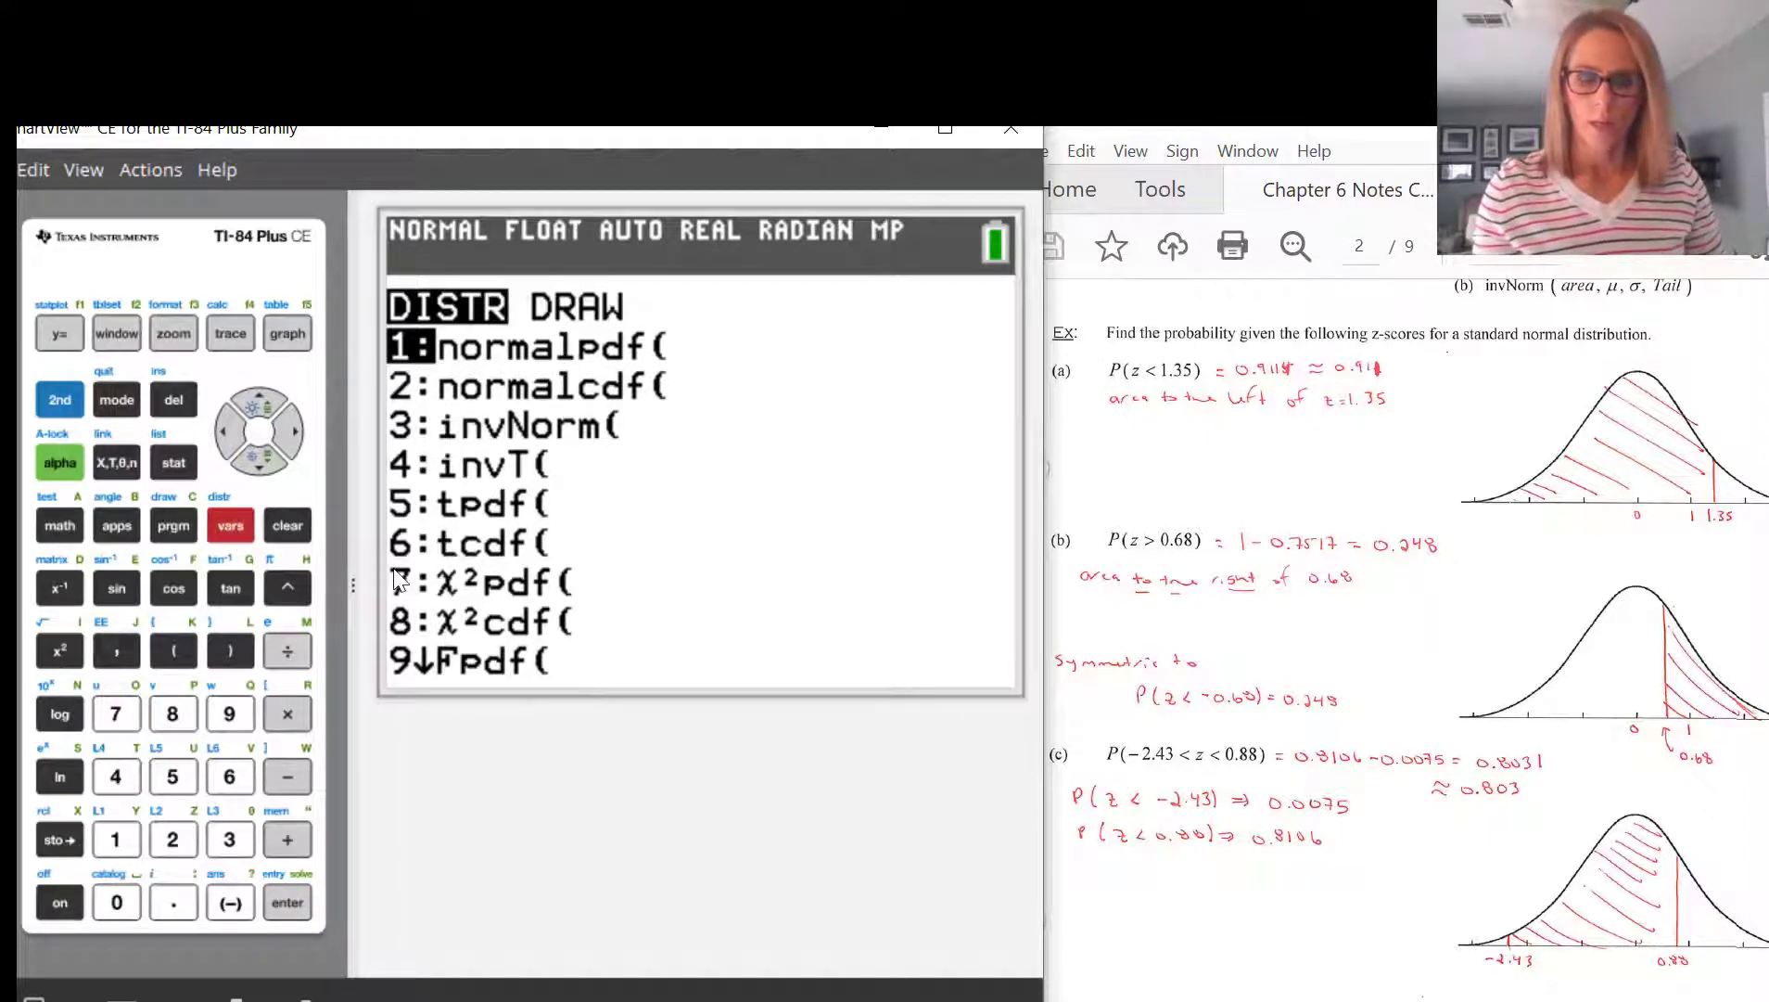
{"action": "key", "text": "2"}
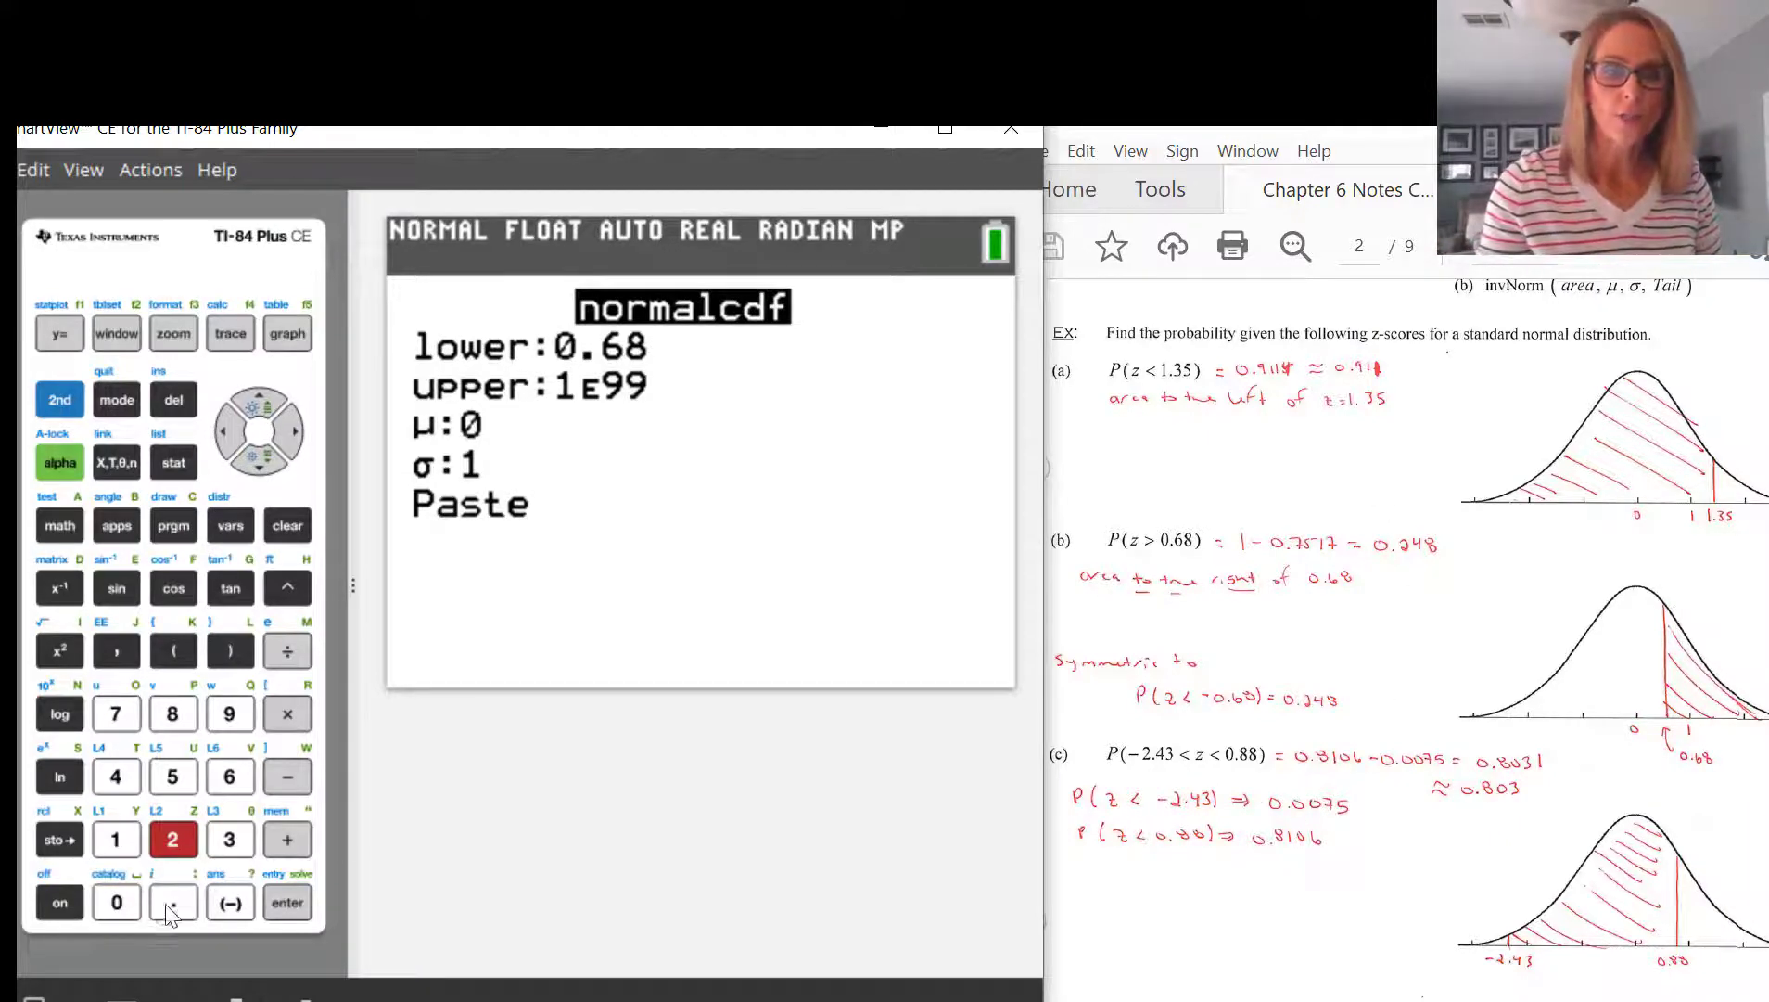
{"action": "left_click", "coordinate": [230, 902]}
{"action": "left_click", "coordinate": [129, 847]}
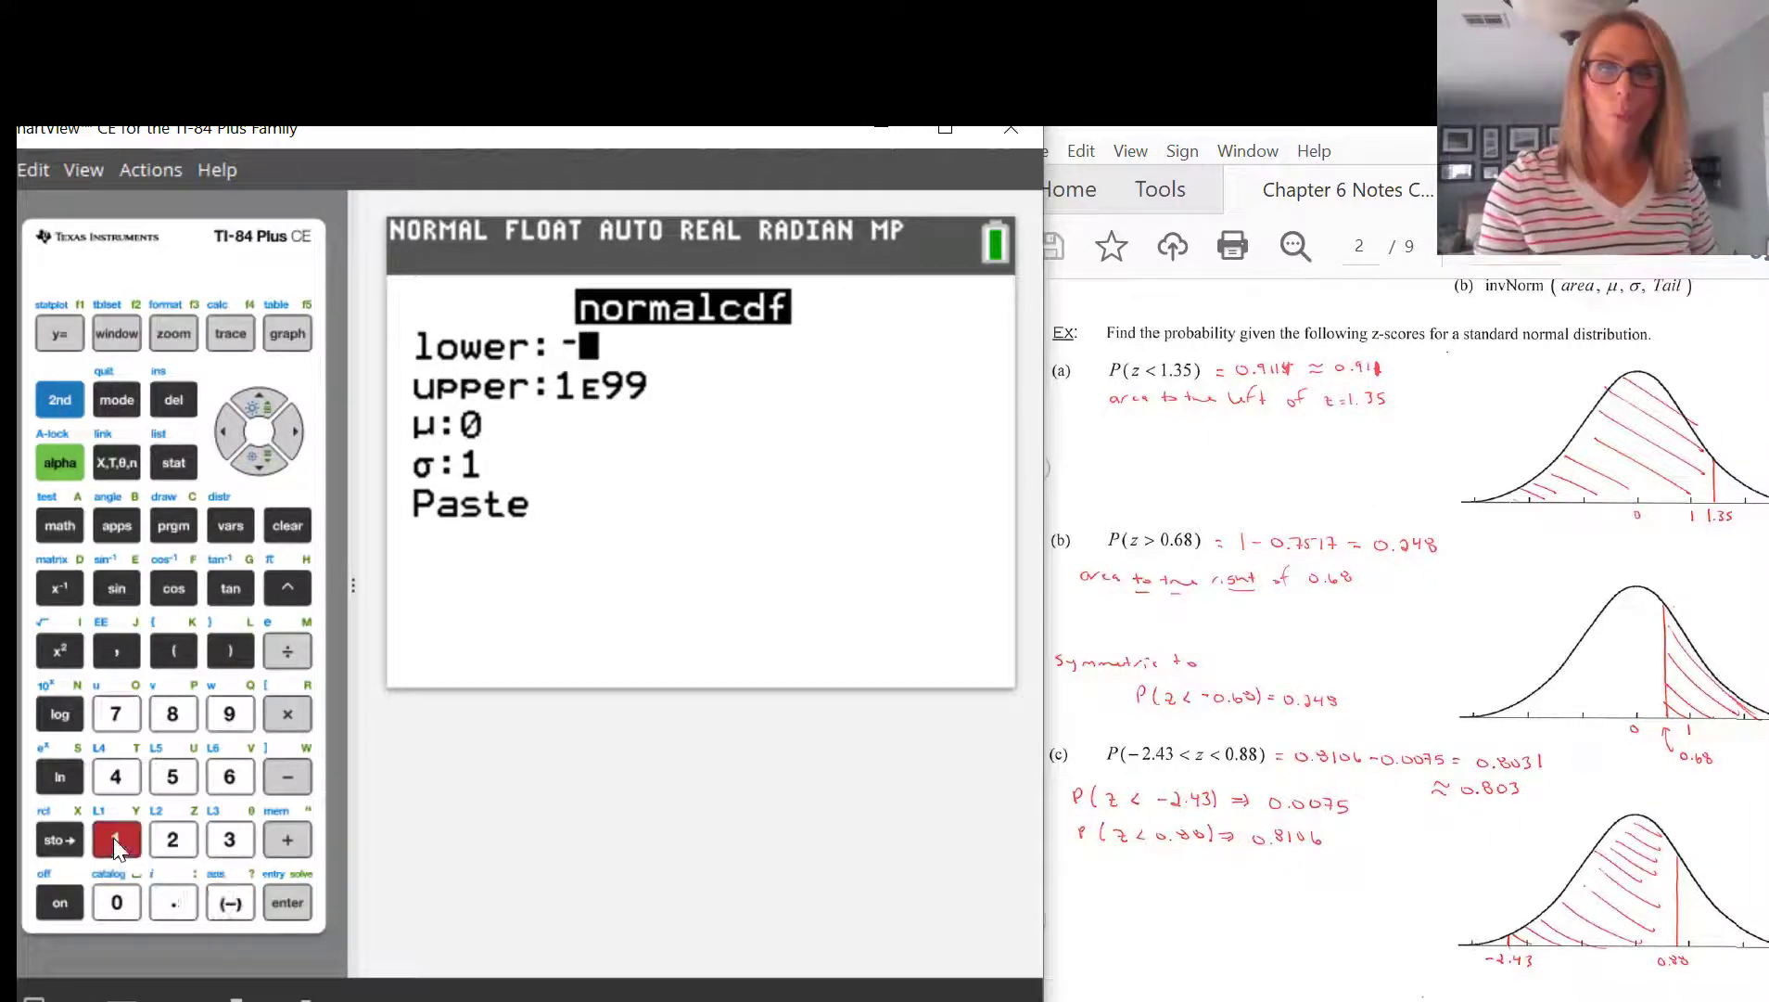
{"action": "left_click", "coordinate": [65, 394]}
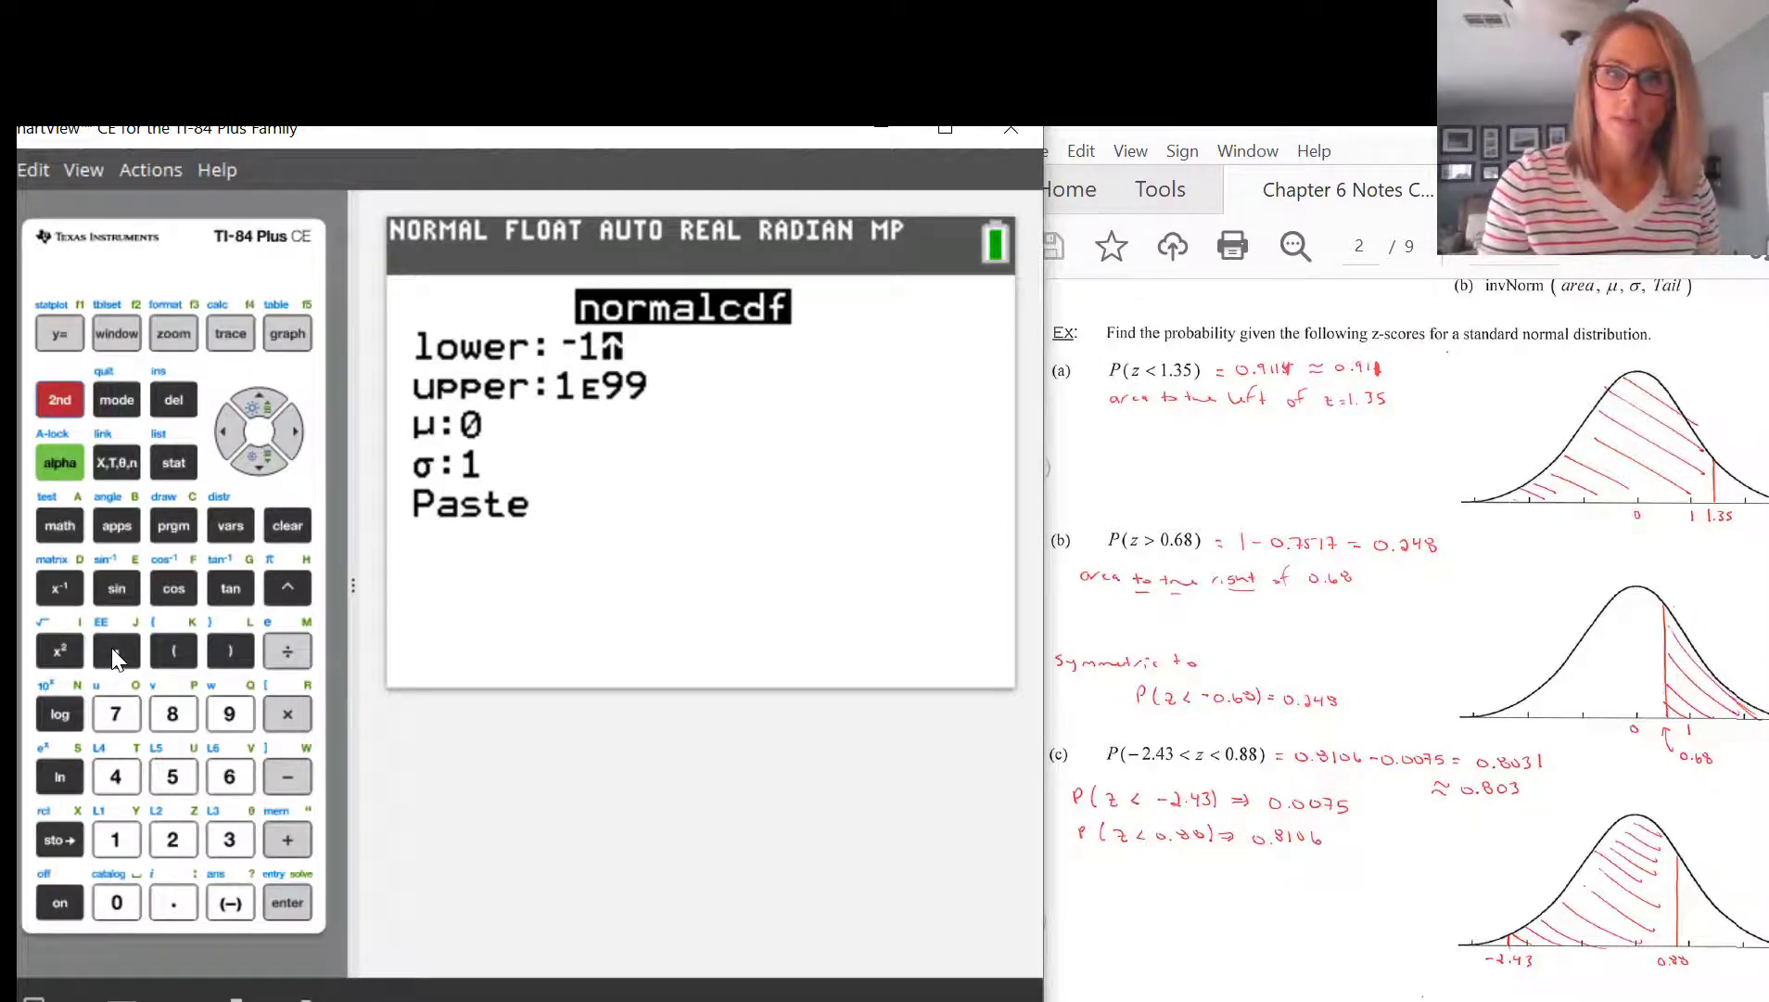
{"action": "left_click", "coordinate": [117, 653]}
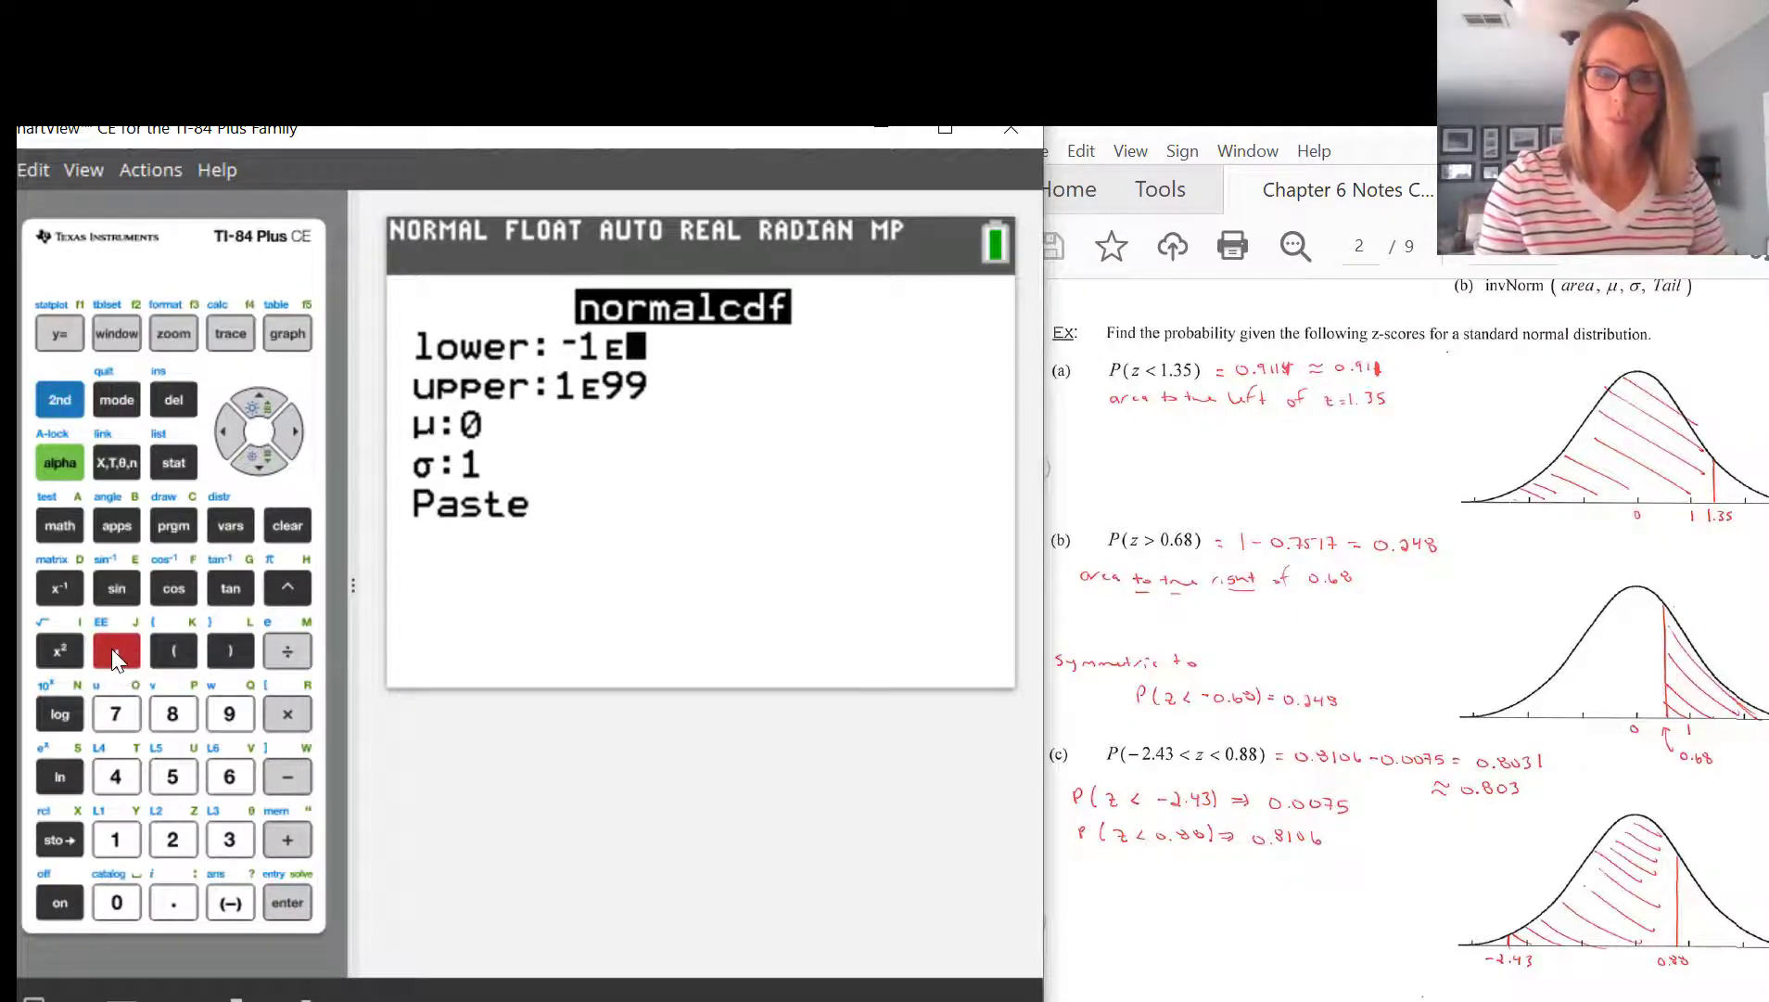
{"action": "left_click", "coordinate": [231, 713]}
{"action": "left_click", "coordinate": [231, 712]}
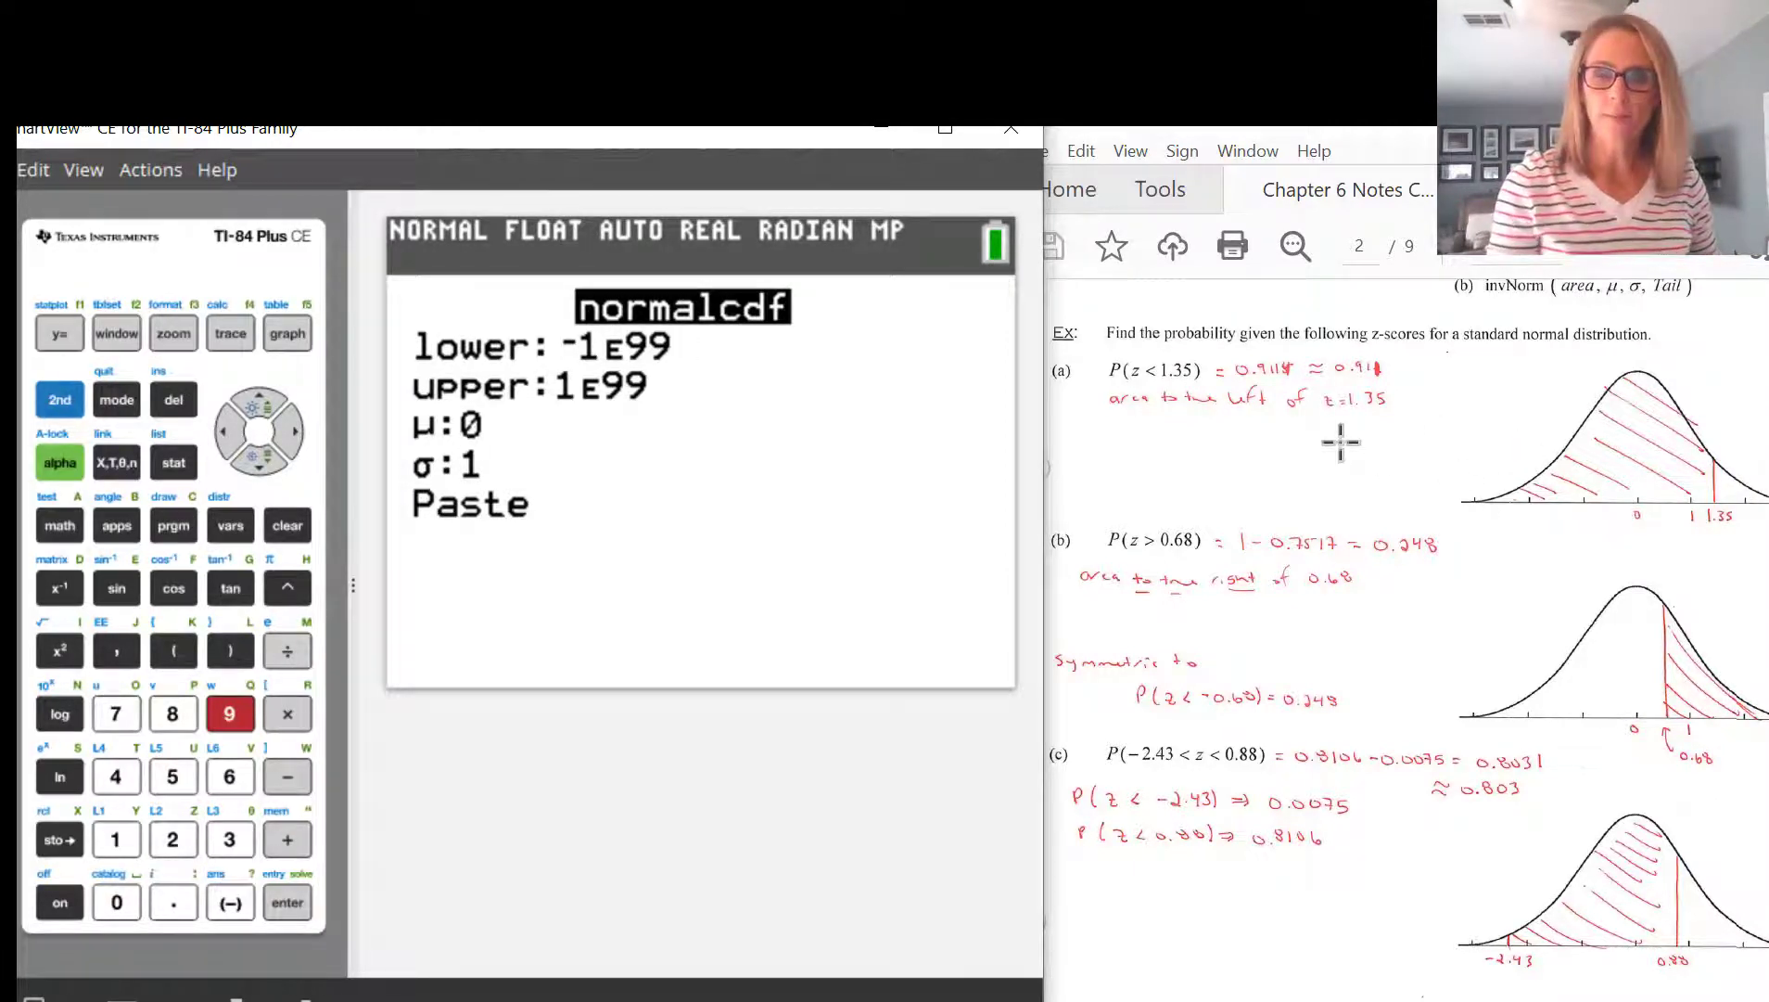
Set the upper bound to 1.35 and paste the command onto the home screen
{"action": "key", "text": "Down"}
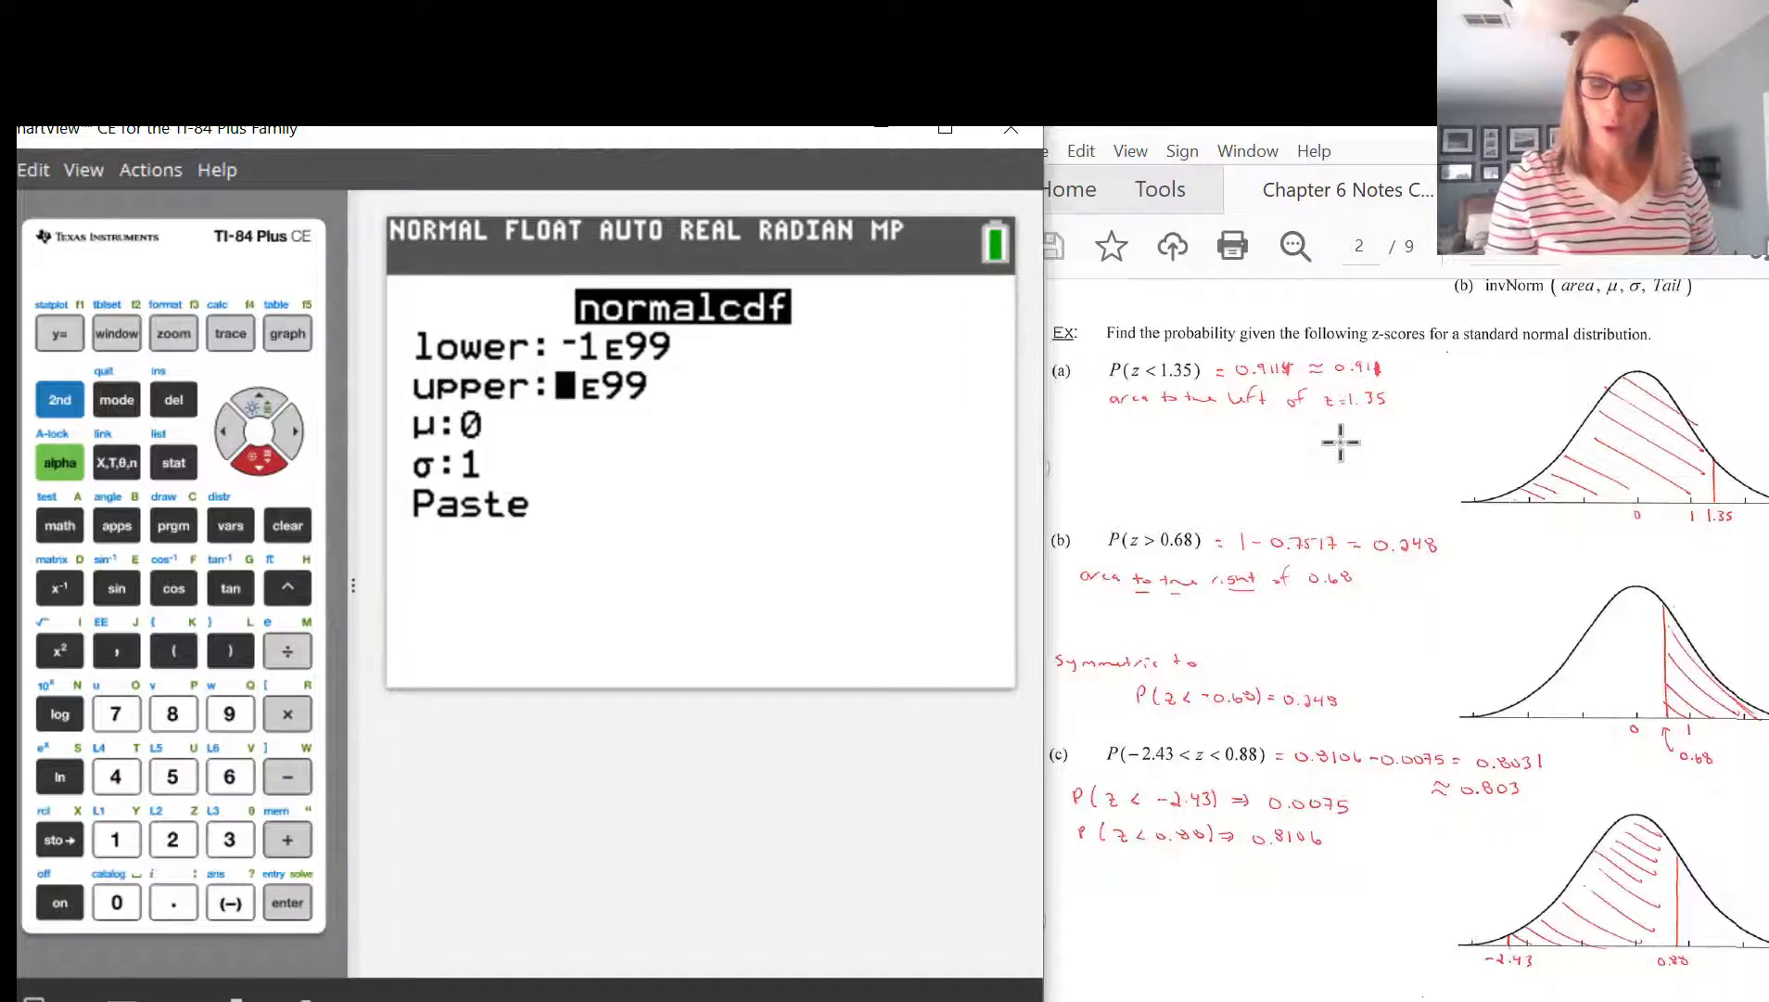
{"action": "type", "text": "1.35"}
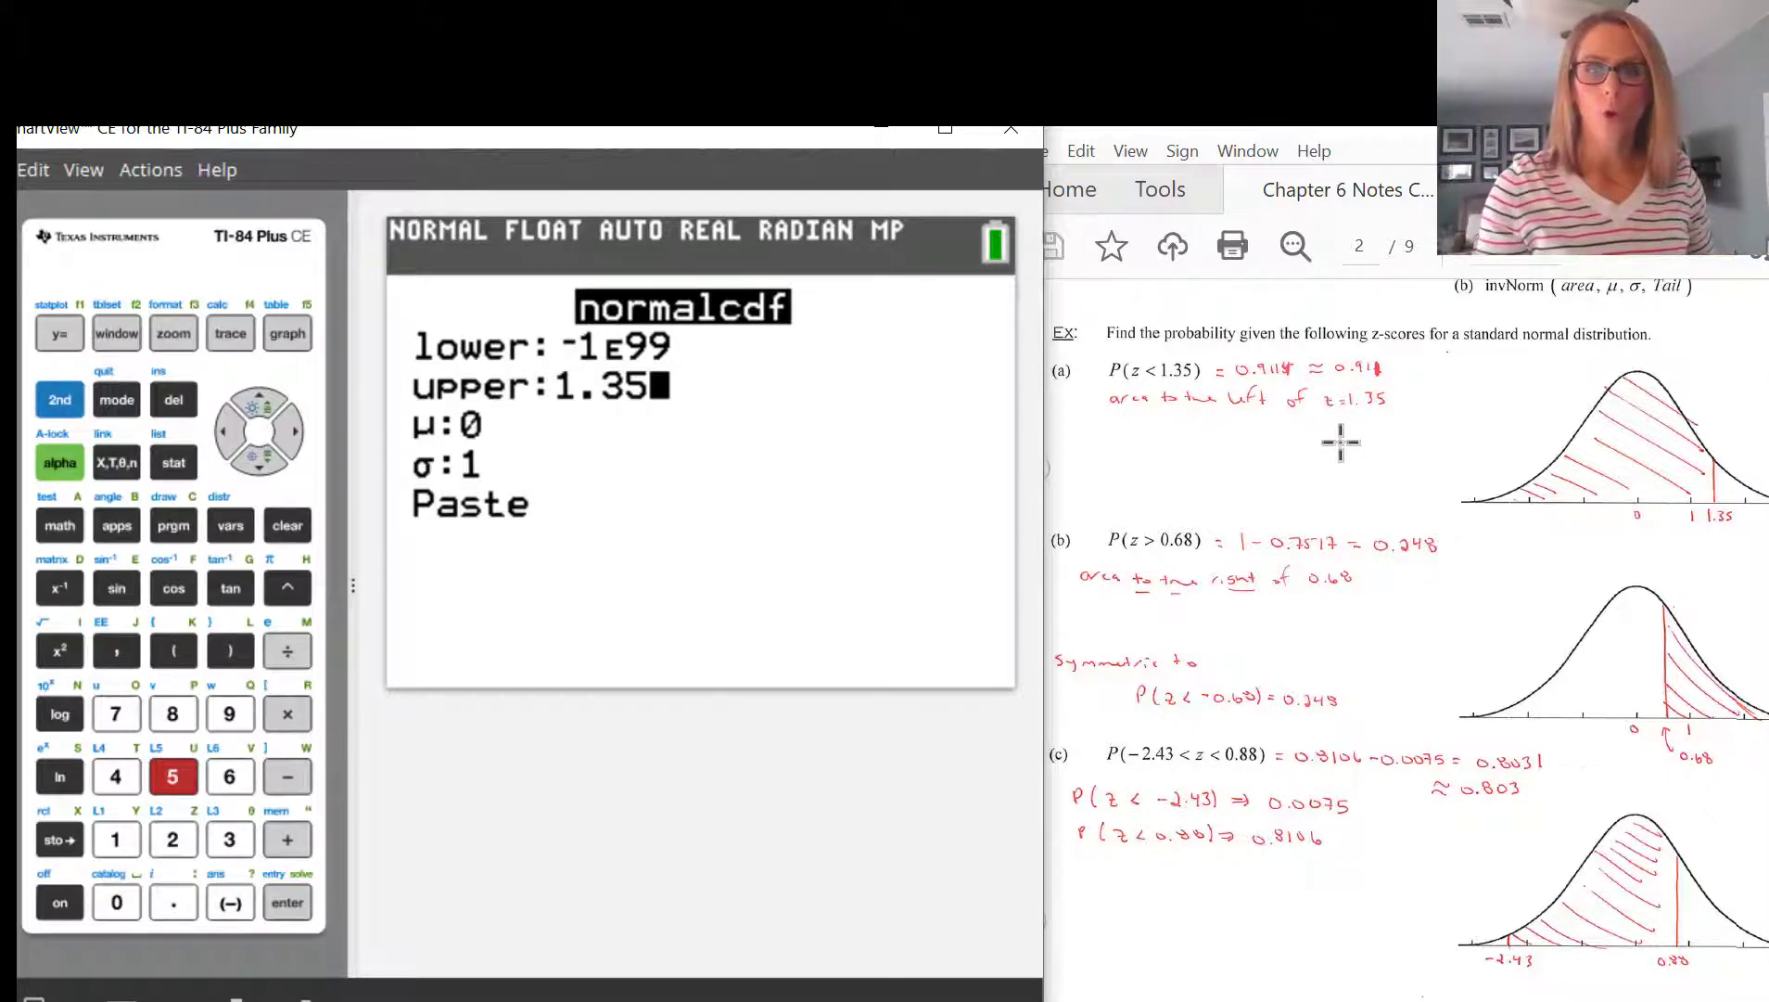
{"action": "key", "text": "Down"}
{"action": "key", "text": "Down"}
{"action": "key", "text": "Down"}
{"action": "key", "text": "Return"}
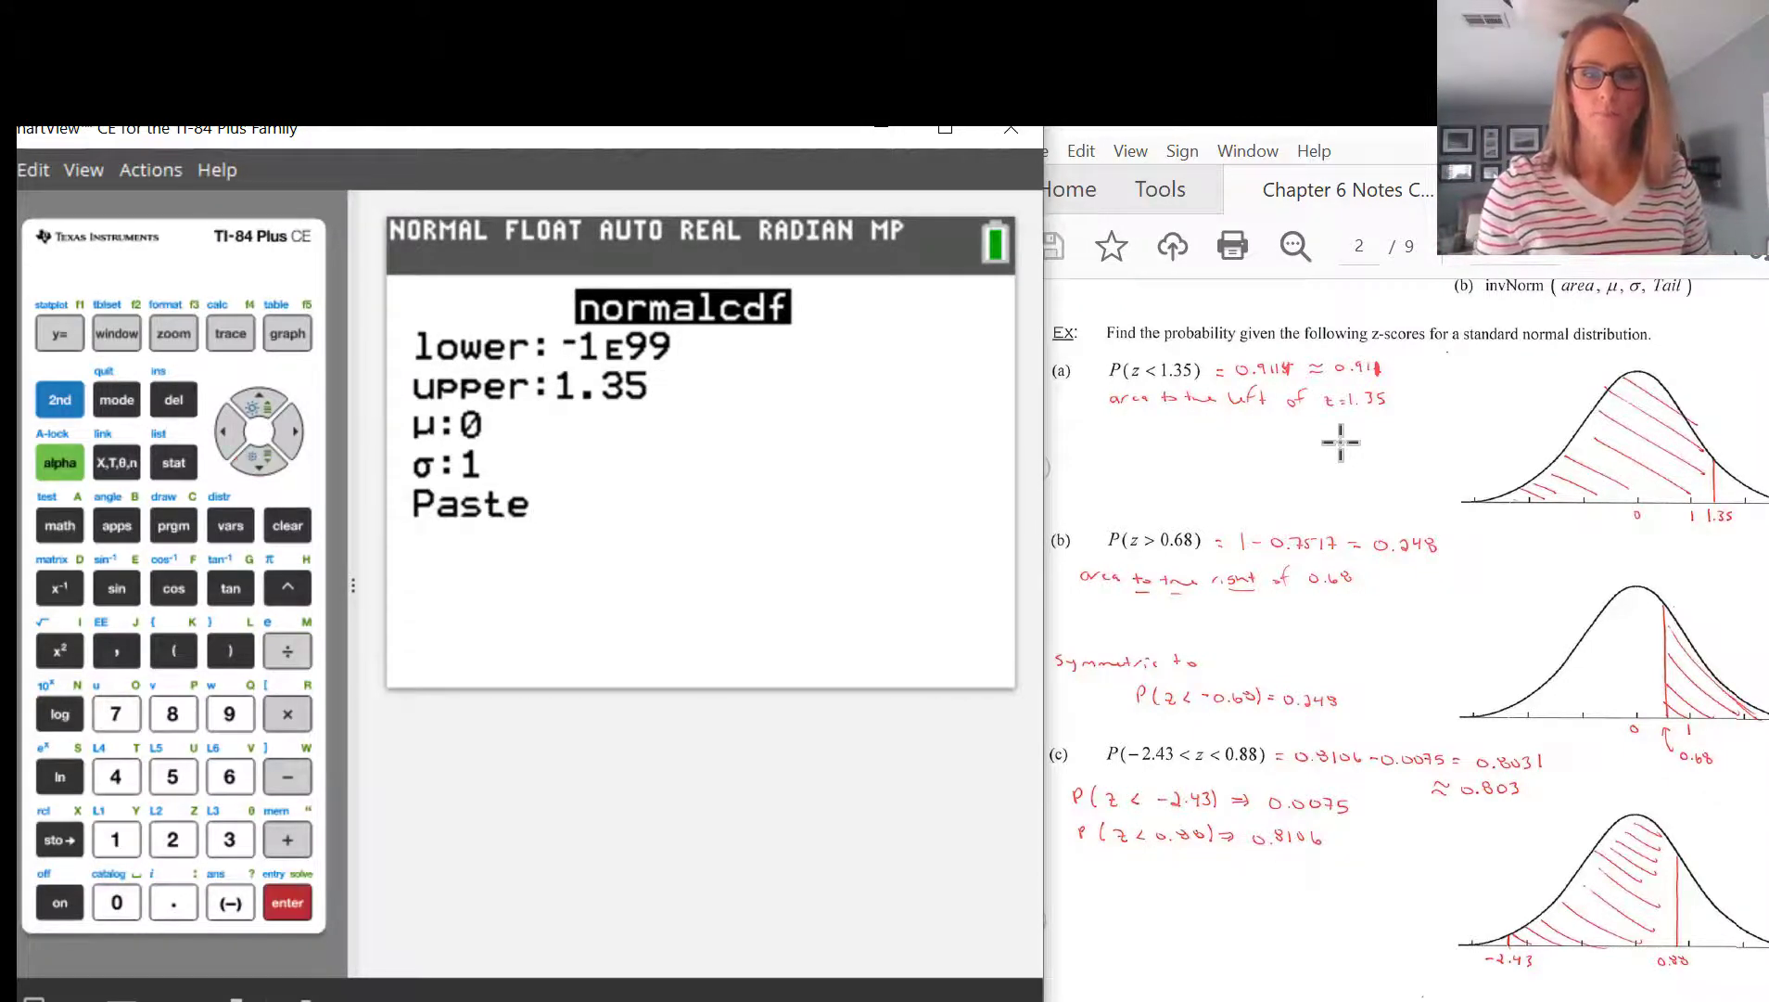
Evaluate normalcdf(-1E99,1.35,0,1), returning 0.9114919484
{"action": "key", "text": "Return"}
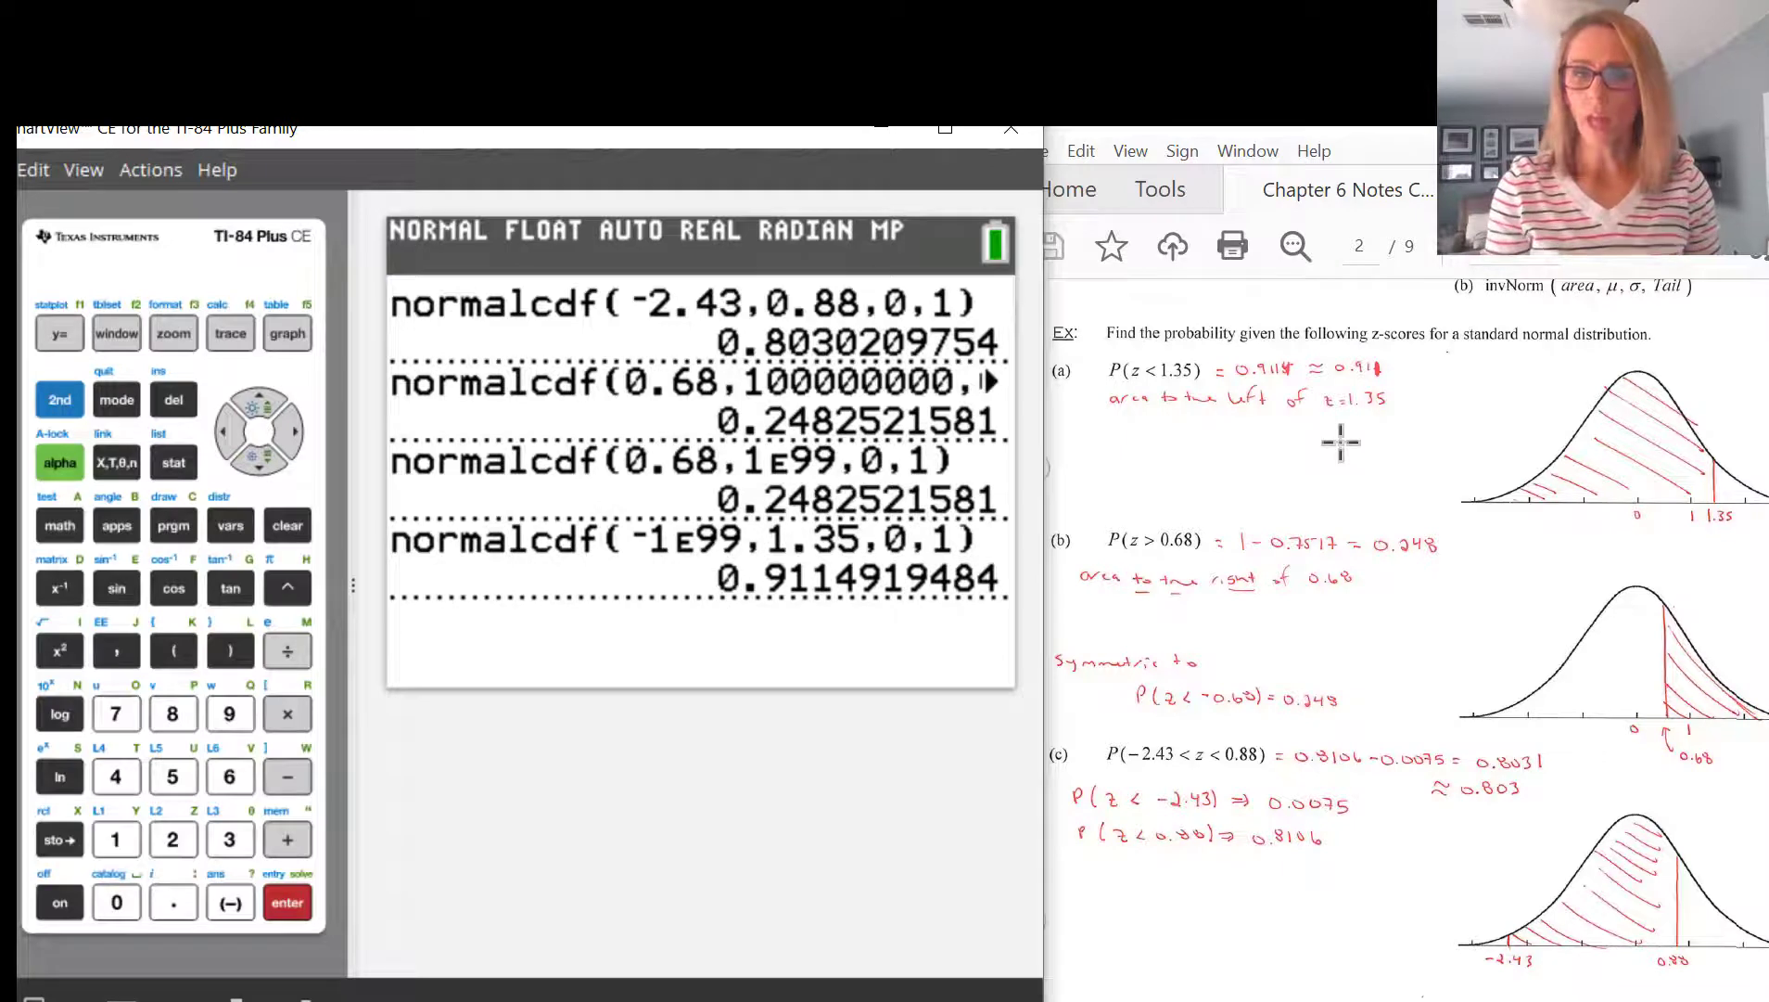